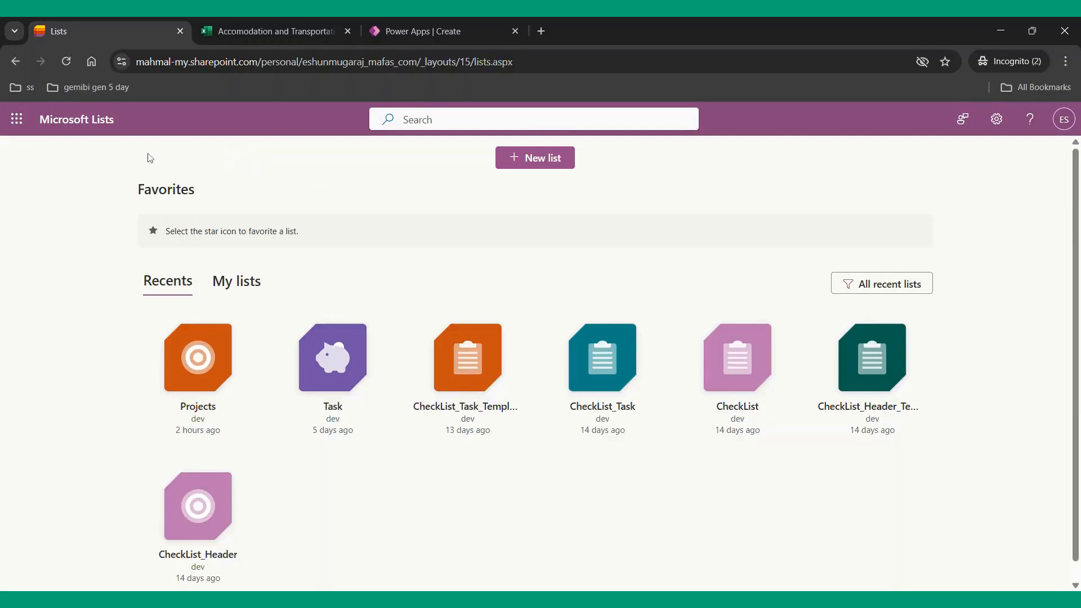
Switch to SharePoint and open the dev group site.
{"action": "left_click", "coordinate": [15, 118]}
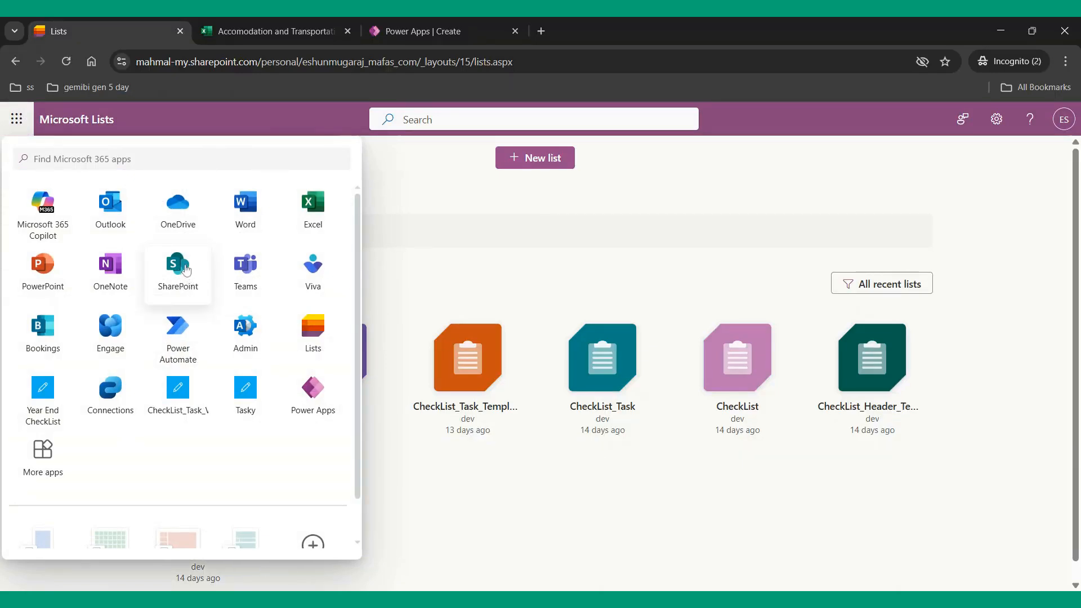
{"action": "left_click", "coordinate": [178, 268]}
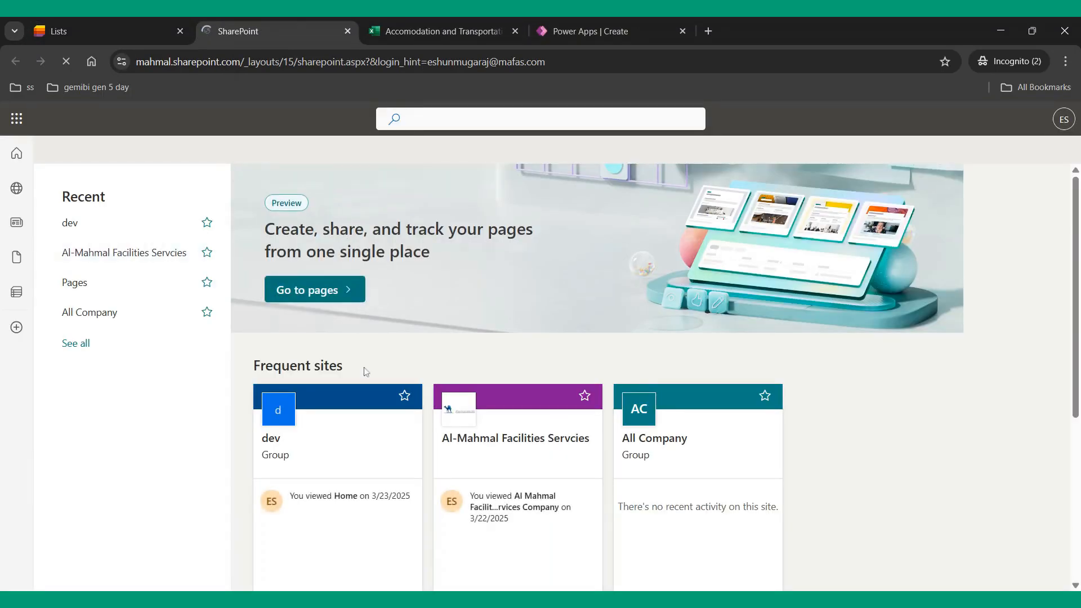
{"action": "left_click", "coordinate": [321, 437]}
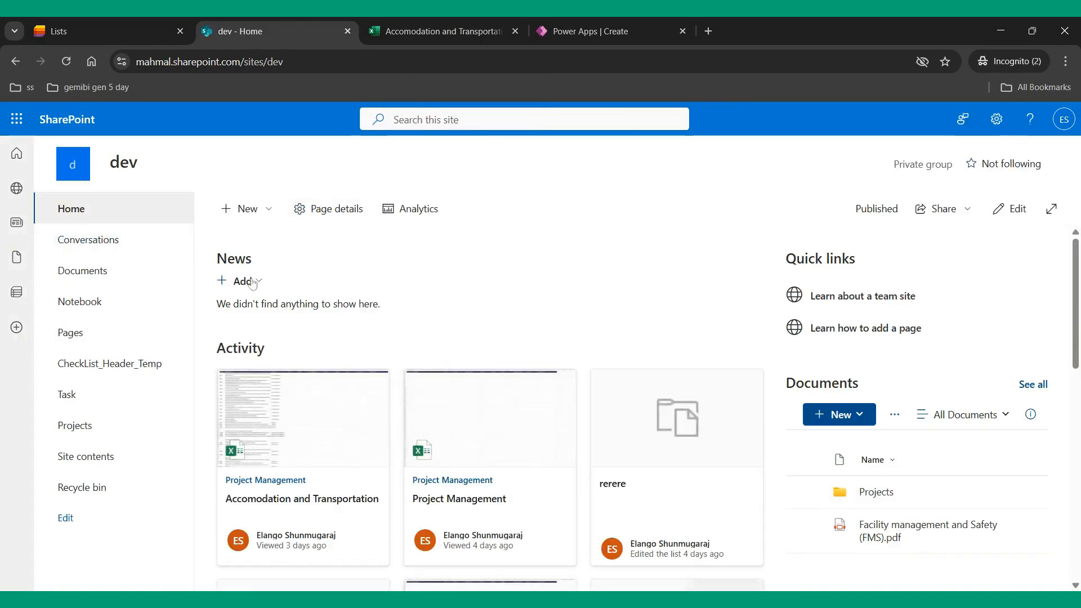
{"action": "left_click", "coordinate": [258, 289]}
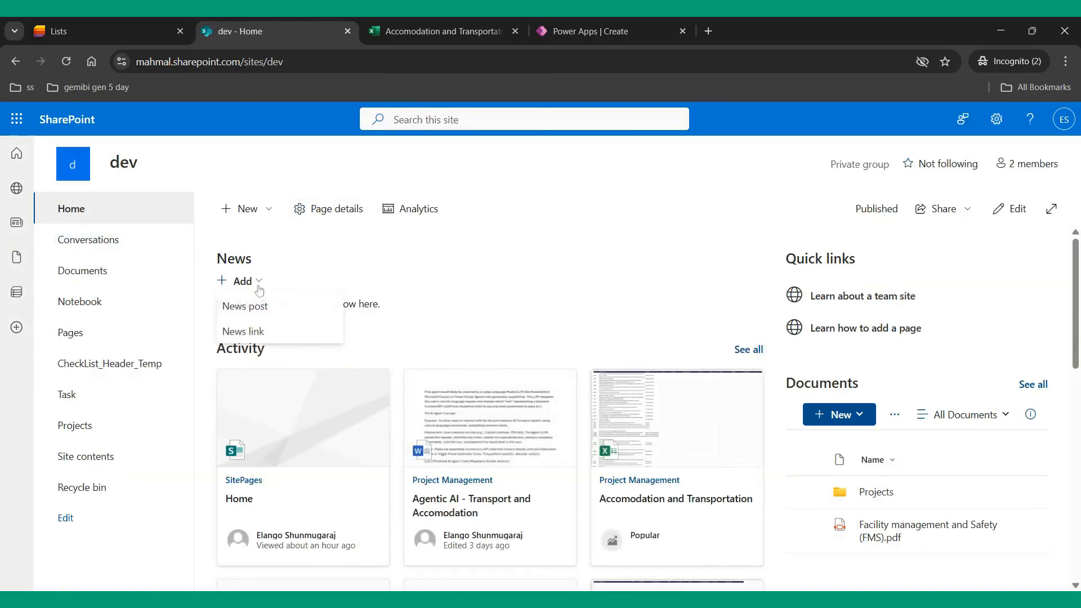
Start creating a new blank list from SharePoint, closing the dev site page.
{"action": "left_click", "coordinate": [9, 303]}
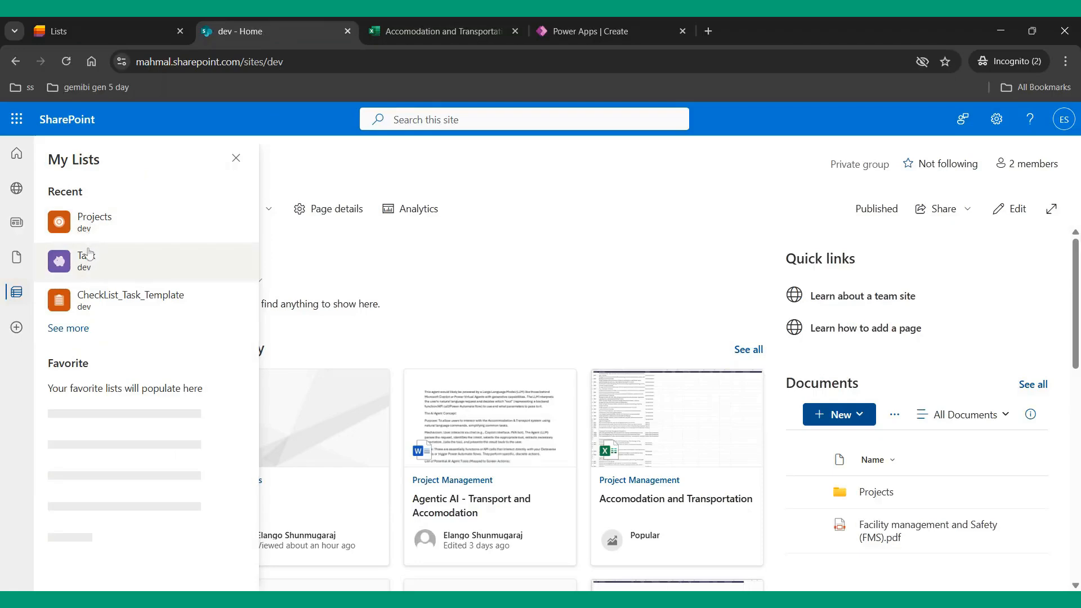
{"action": "left_click", "coordinate": [18, 331]}
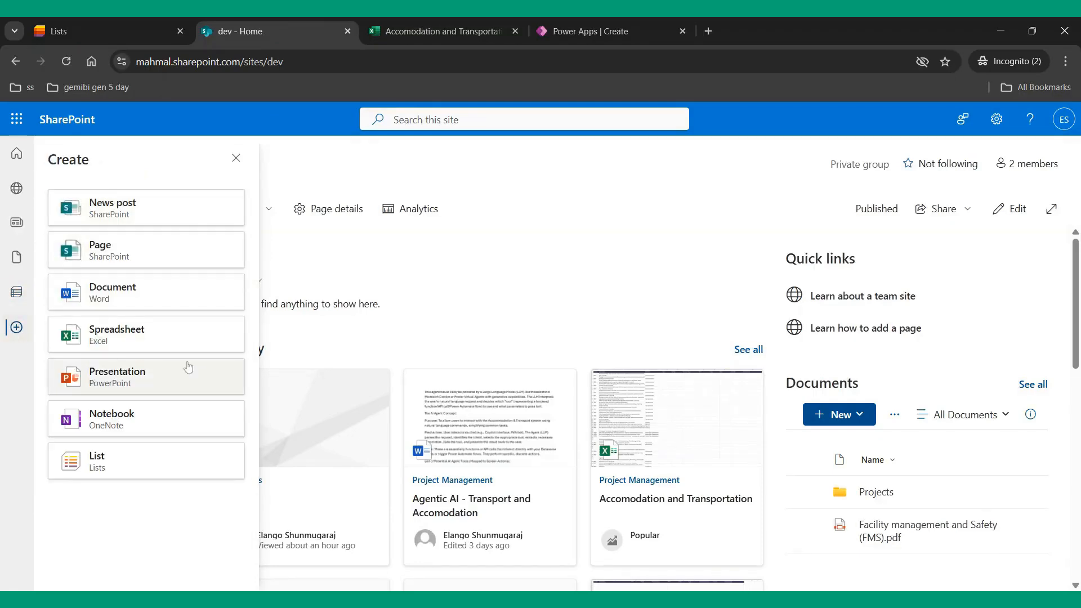
{"action": "left_click", "coordinate": [150, 455]}
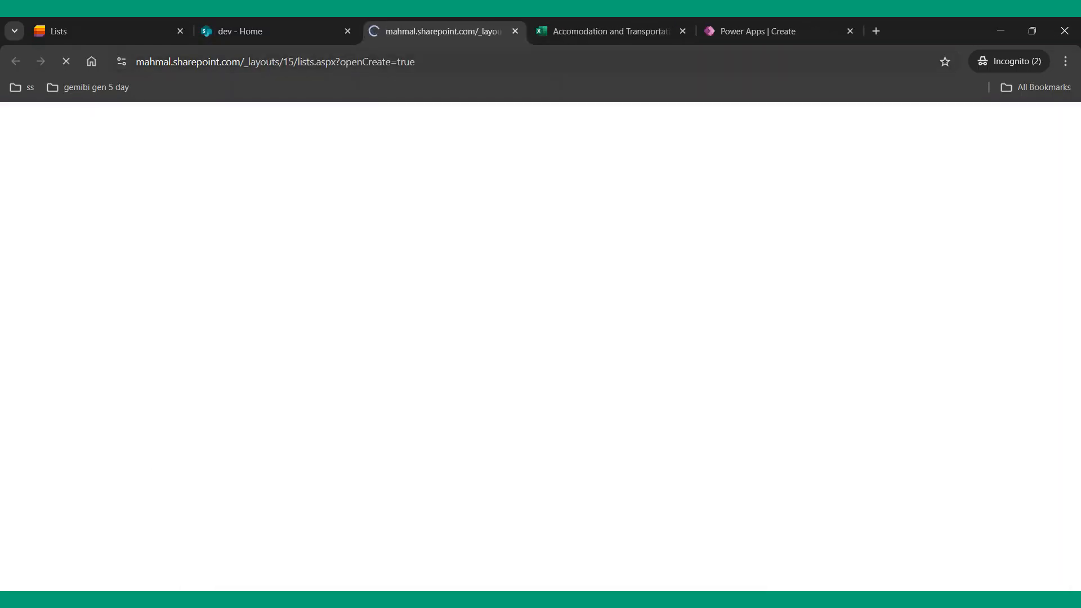
{"action": "left_click", "coordinate": [347, 31]}
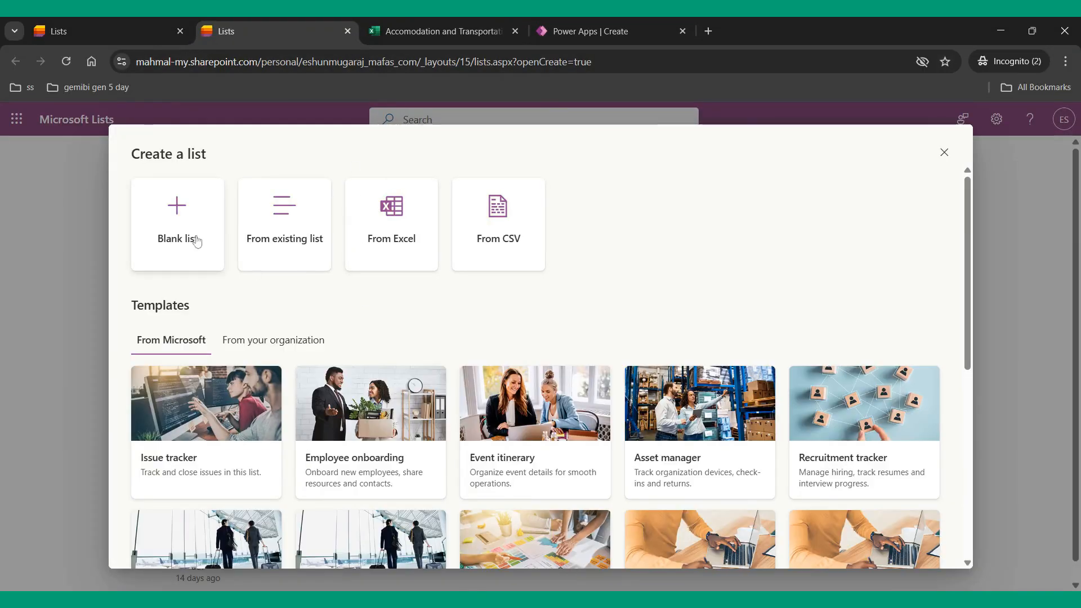
{"action": "left_click", "coordinate": [196, 241]}
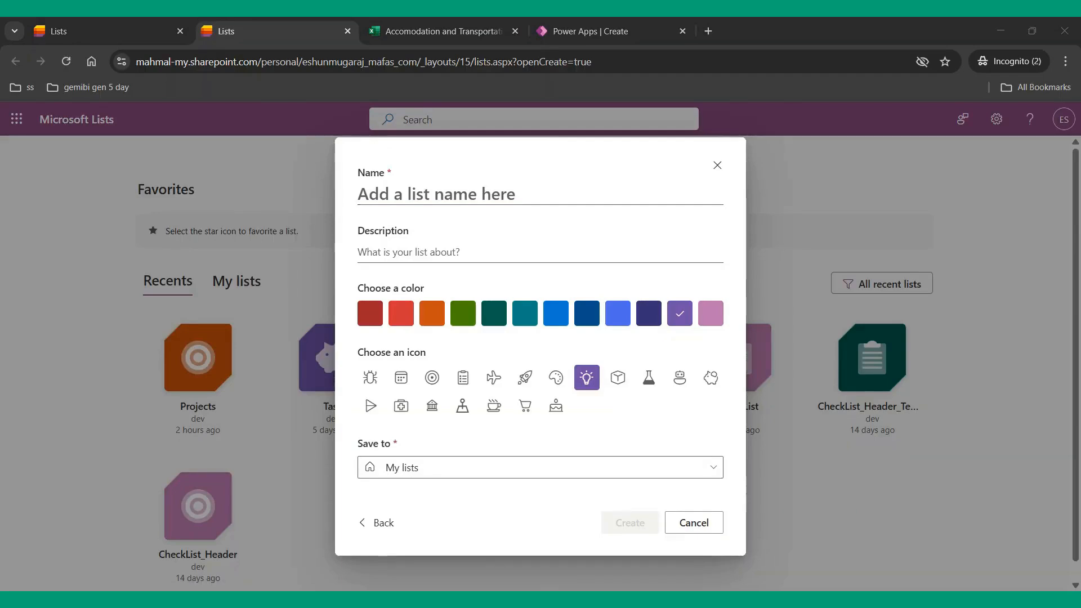
Name the new list Building Management, copying the screen name from the Accomodation and Transportation workbook without its "(List View)" suffix.
{"action": "key", "text": "ctrl+Tab"}
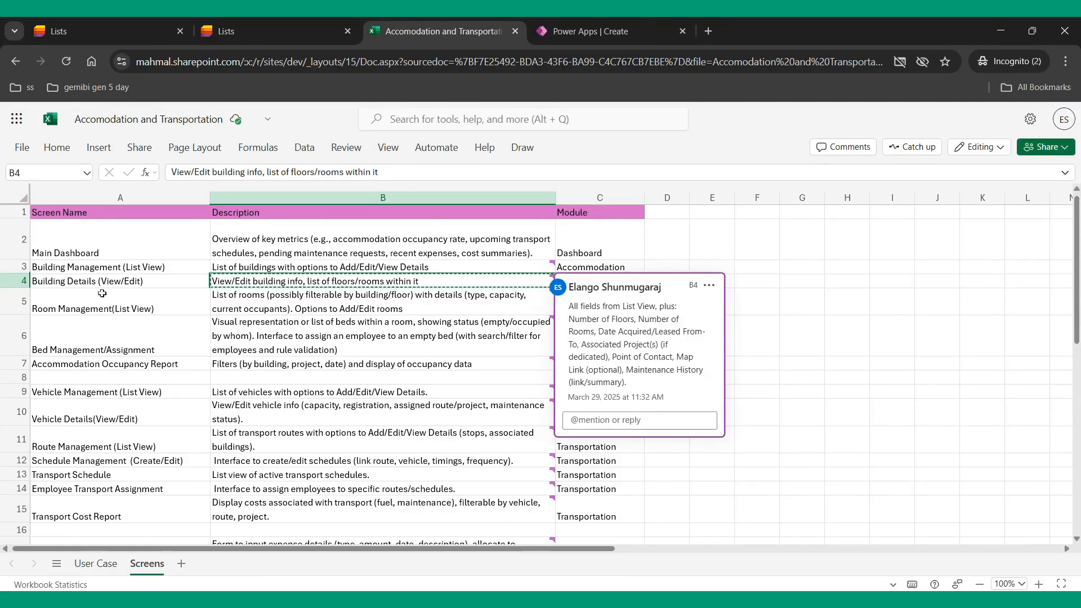
{"action": "left_click", "coordinate": [107, 267]}
{"action": "key", "text": "ctrl+c"}
{"action": "left_click", "coordinate": [269, 22]}
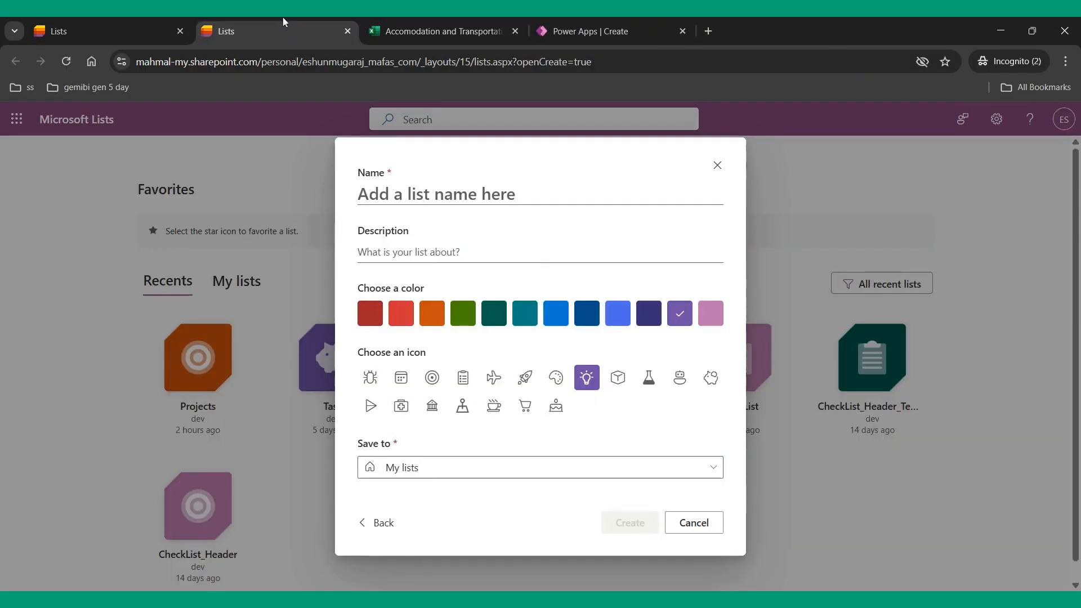
{"action": "key", "text": "ctrl+v"}
{"action": "key", "text": "BackSpace"}
{"action": "key", "text": "BackSpace"}
{"action": "key", "text": "BackSpace"}
{"action": "key", "text": "BackSpace"}
{"action": "key", "text": "BackSpace"}
{"action": "key", "text": "BackSpace"}
{"action": "key", "text": "BackSpace"}
{"action": "key", "text": "BackSpace"}
{"action": "key", "text": "BackSpace"}
{"action": "key", "text": "BackSpace"}
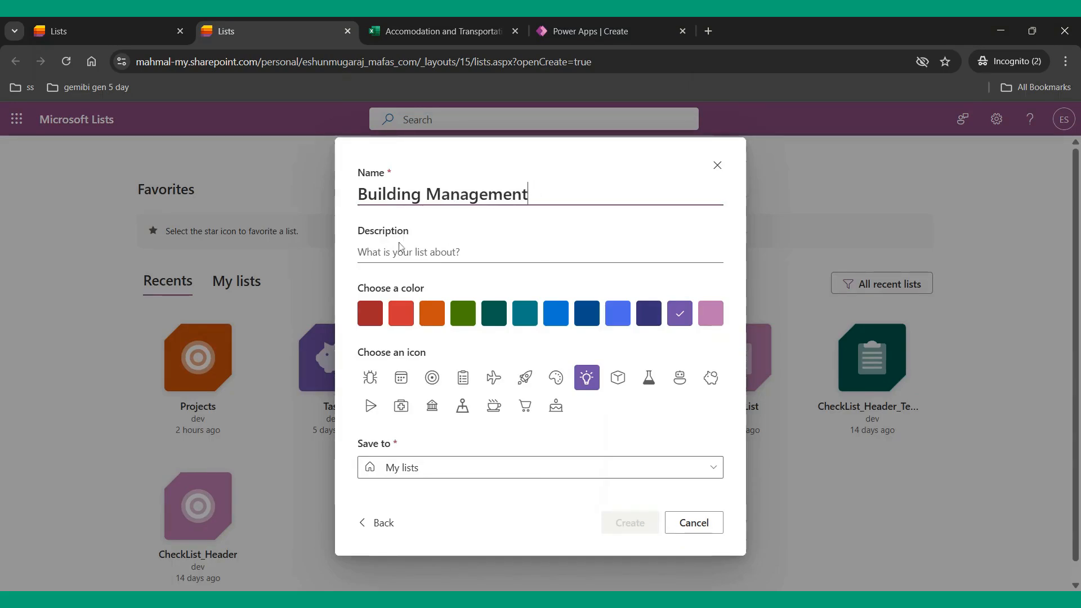
Give the Building Management list the orange color, save it to the dev site and create it.
{"action": "left_click", "coordinate": [432, 313]}
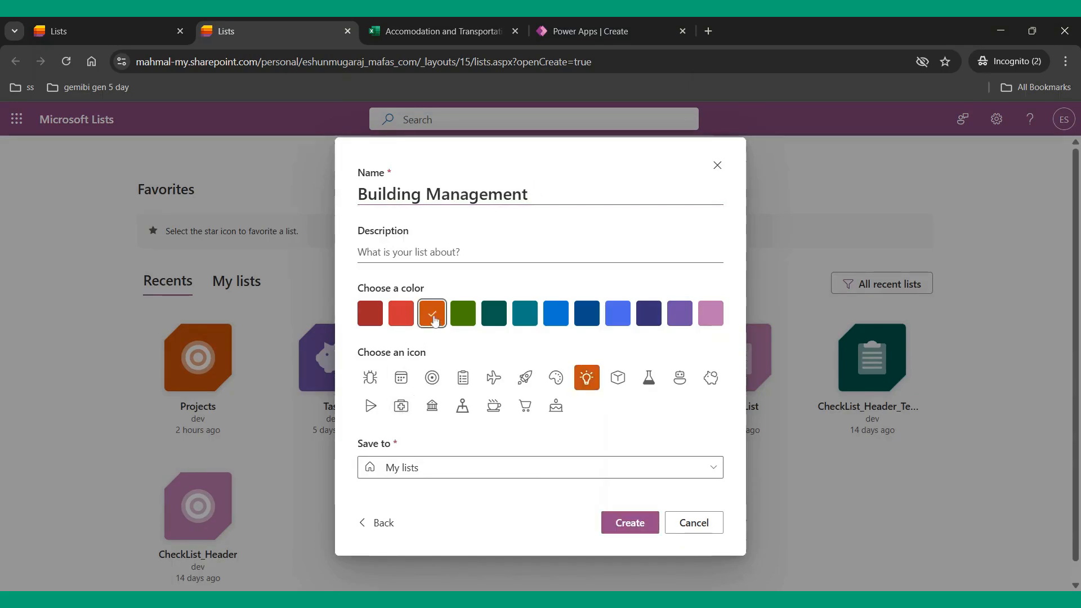
{"action": "left_click", "coordinate": [431, 478]}
{"action": "left_click", "coordinate": [409, 364]}
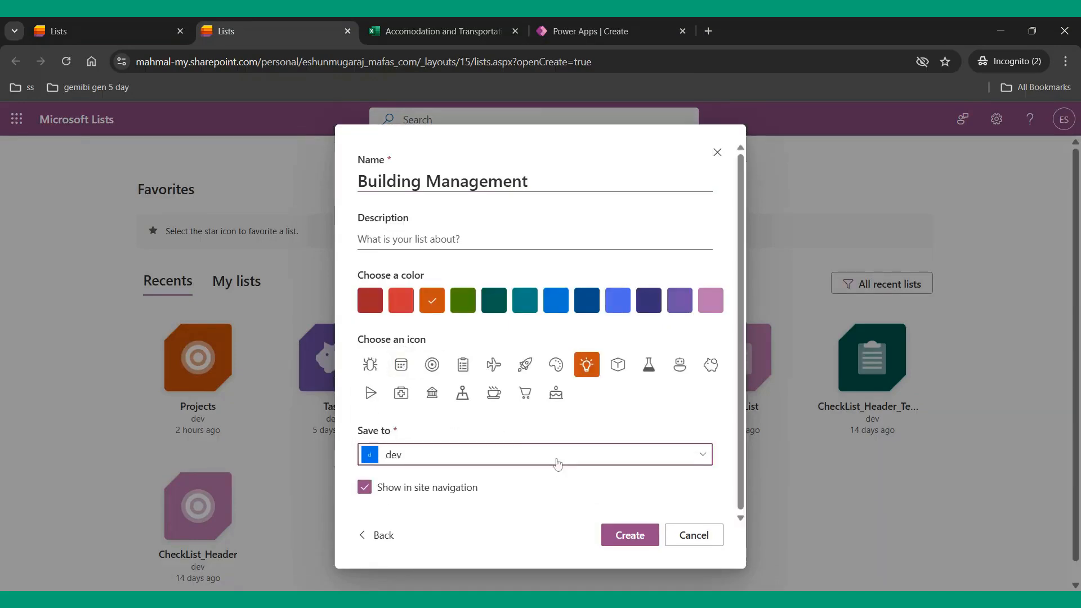
{"action": "left_click", "coordinate": [631, 535]}
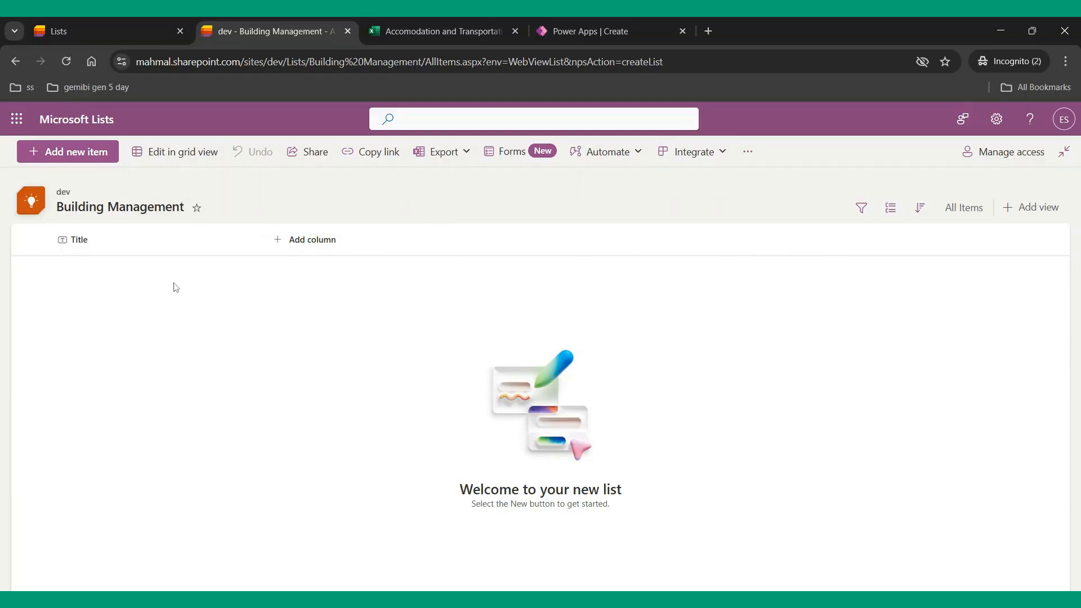
Examine the available column types and the list's automation rules, Power Apps, Power Automate and Power BI integration options.
{"action": "left_click", "coordinate": [290, 240]}
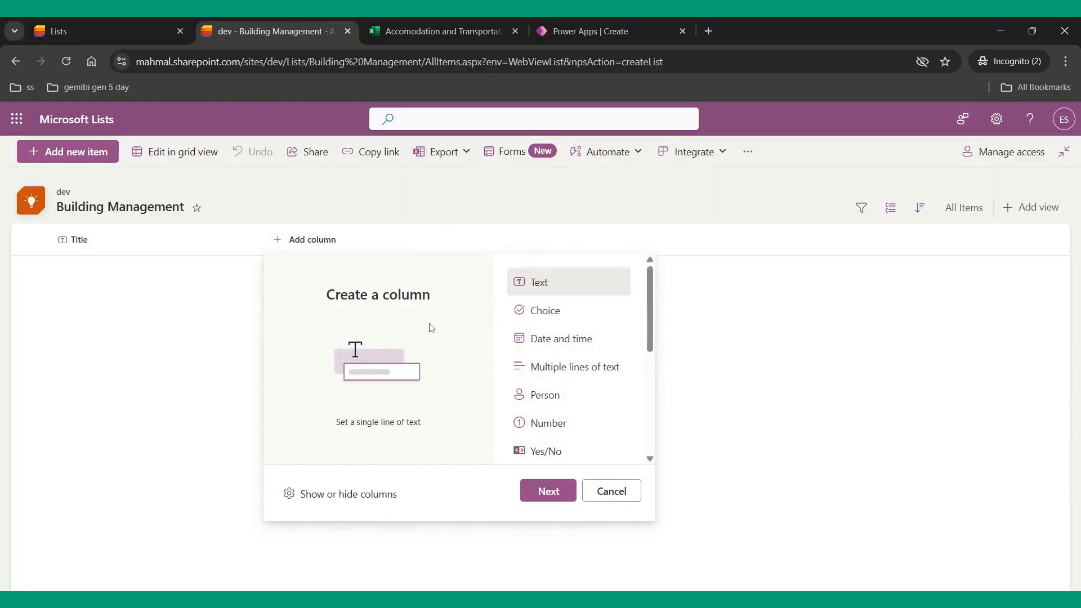
{"action": "scroll", "coordinate": [535, 423], "scroll_direction": "down", "scroll_amount": 1}
{"action": "scroll", "coordinate": [535, 406], "scroll_direction": "up", "scroll_amount": 1}
{"action": "left_click", "coordinate": [630, 160]}
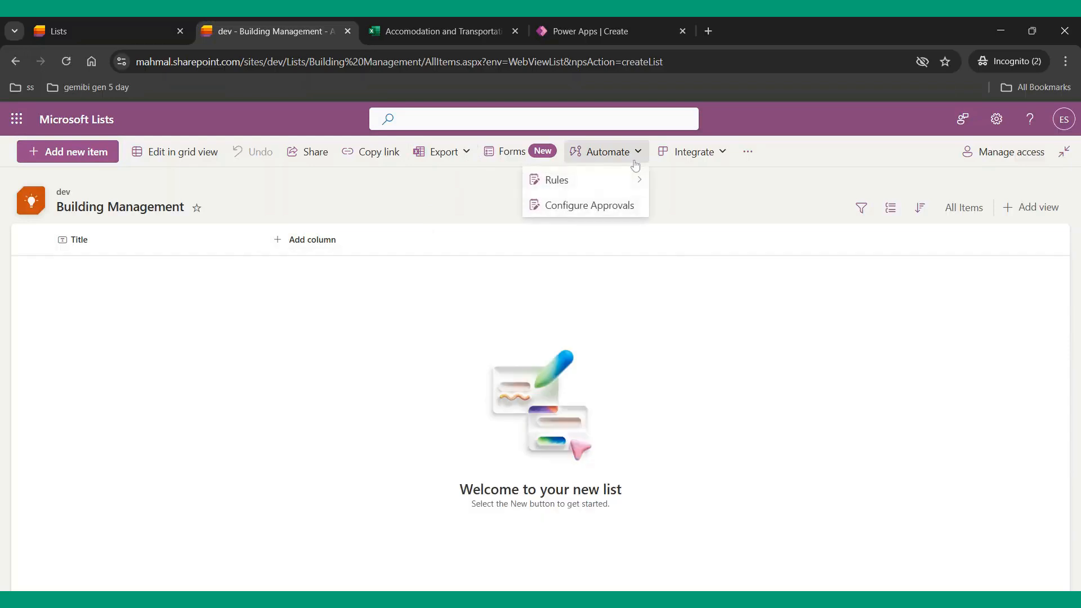
{"action": "mouse_move", "coordinate": [601, 186]}
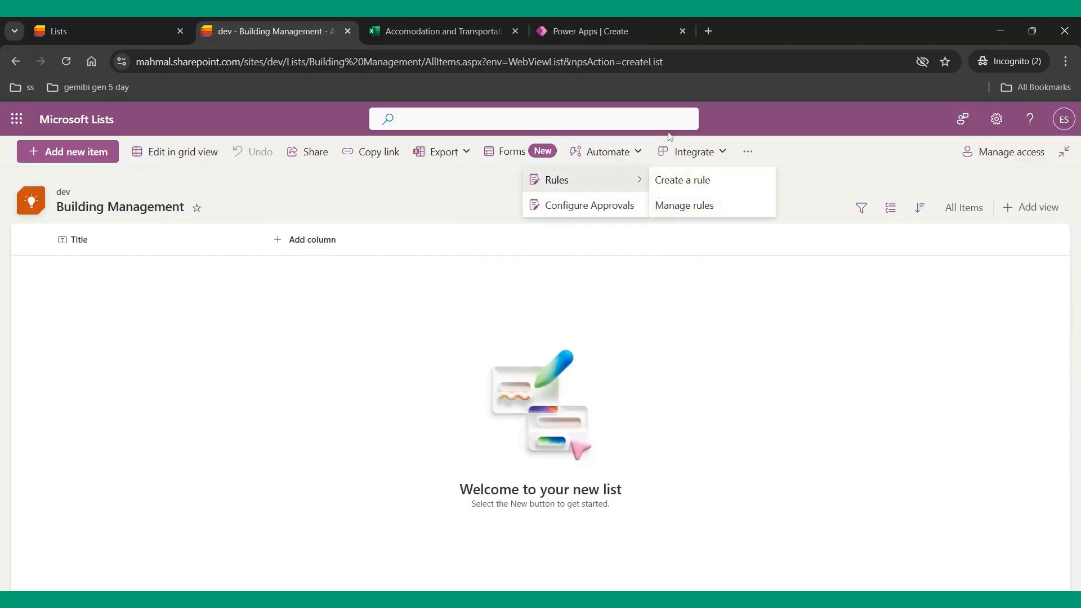
{"action": "left_click", "coordinate": [690, 151]}
{"action": "mouse_move", "coordinate": [687, 180]}
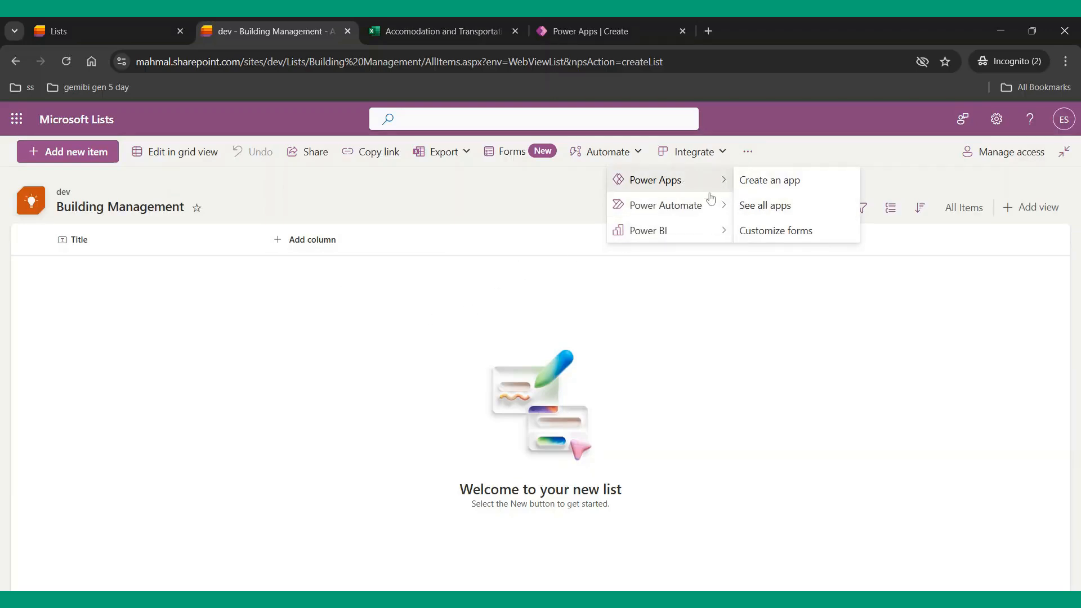
{"action": "mouse_move", "coordinate": [718, 231]}
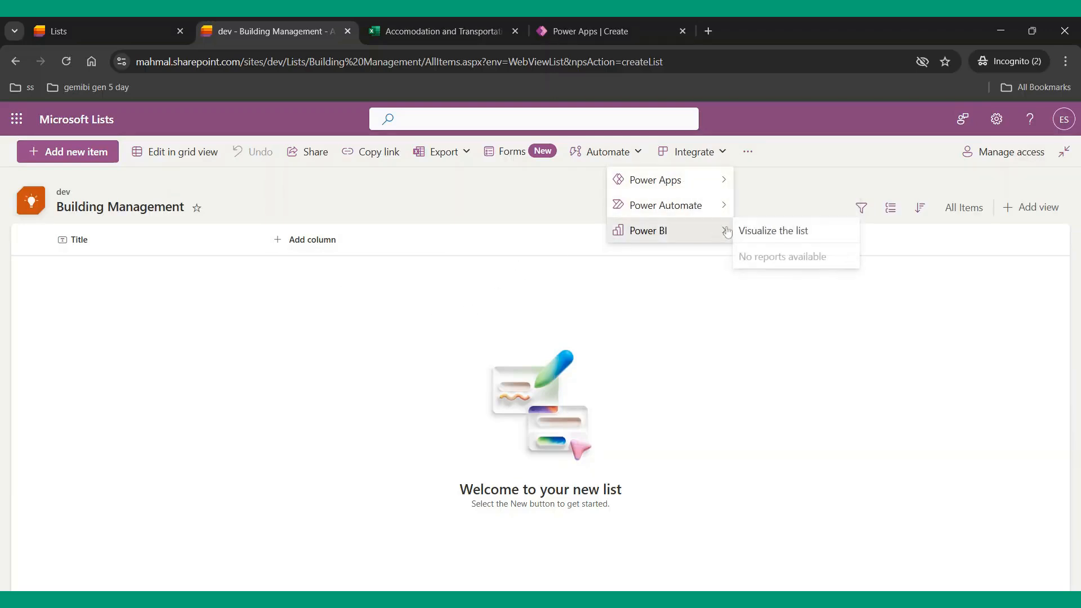
{"action": "left_click", "coordinate": [365, 386]}
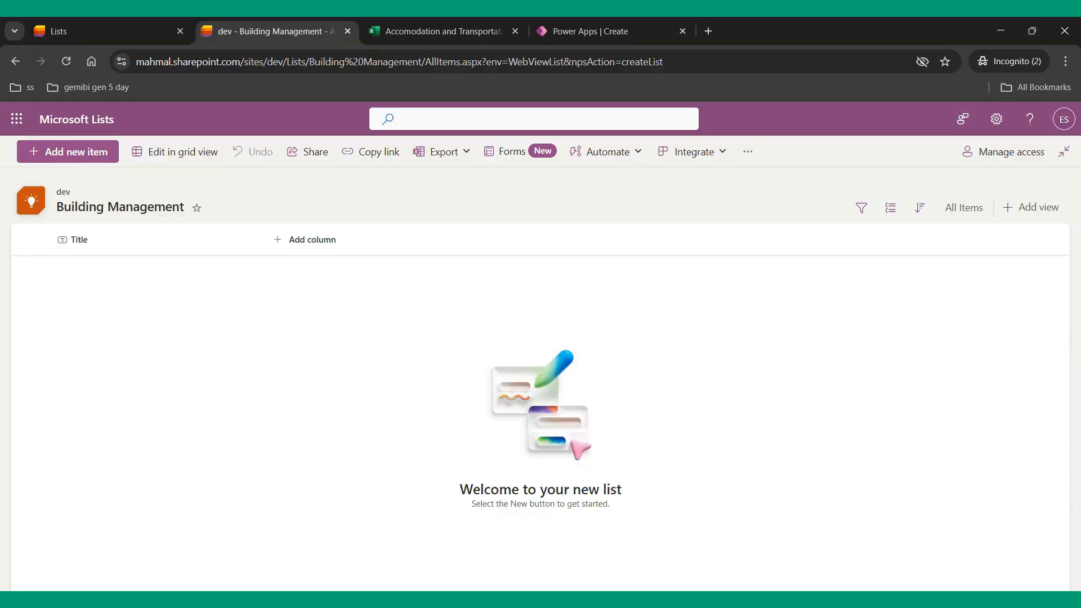
Add a single line of text column named Building Code to the Building Management list.
{"action": "left_click", "coordinate": [298, 239]}
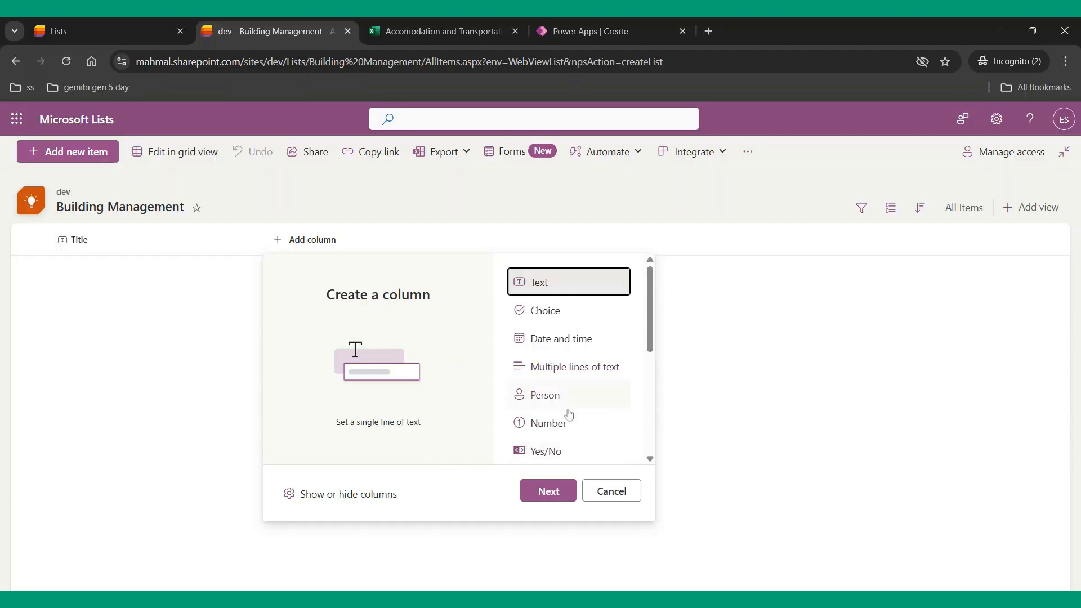
{"action": "left_click", "coordinate": [545, 500]}
{"action": "key", "text": "ctrl+v"}
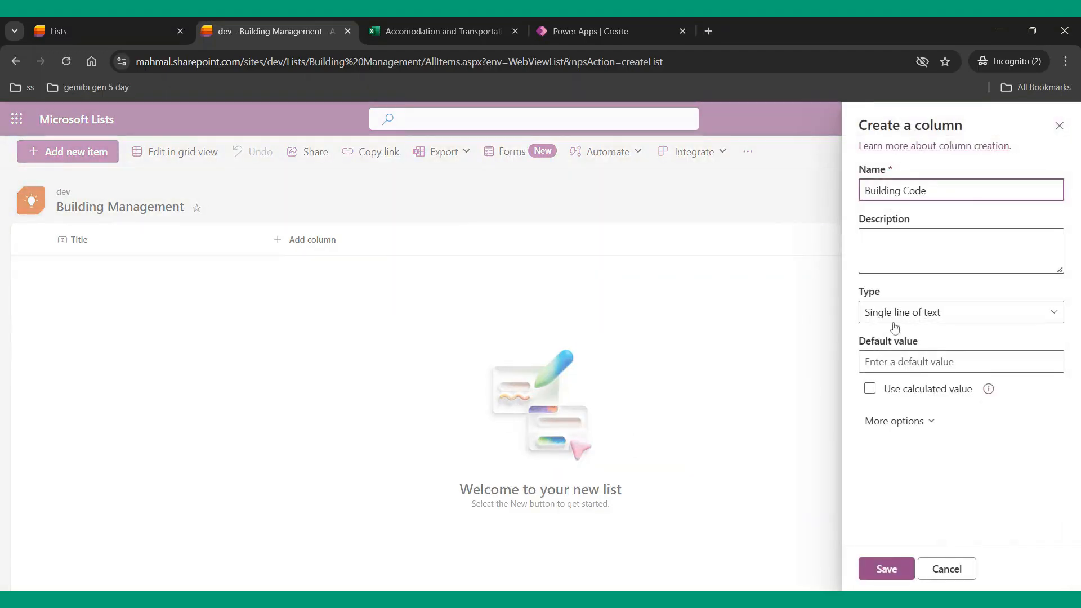
{"action": "left_click", "coordinate": [869, 577]}
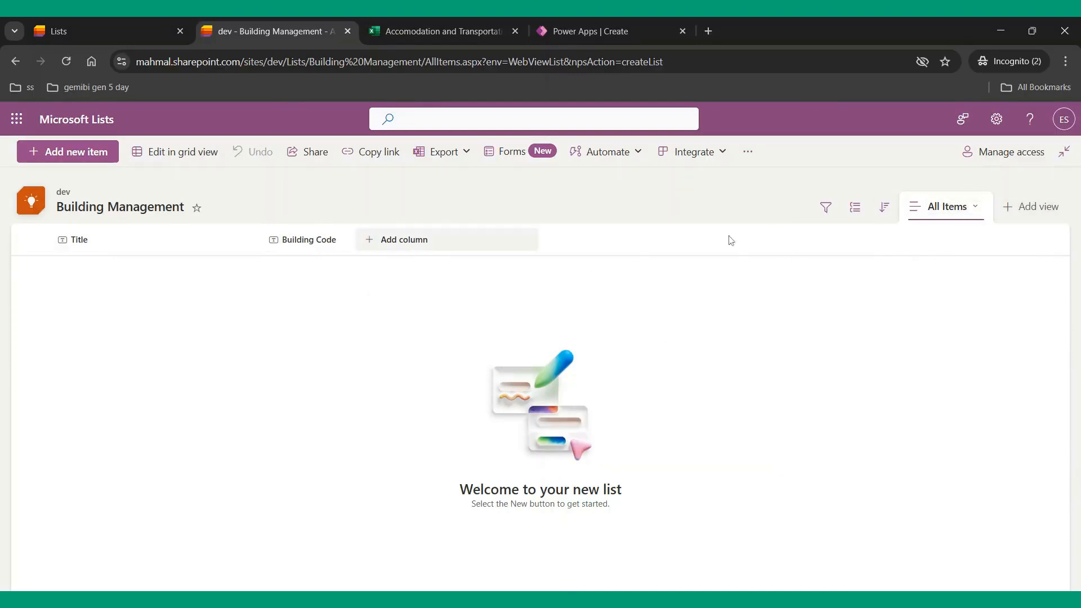
Add a single line of text column named Location to the Building Management list.
{"action": "left_click", "coordinate": [455, 248]}
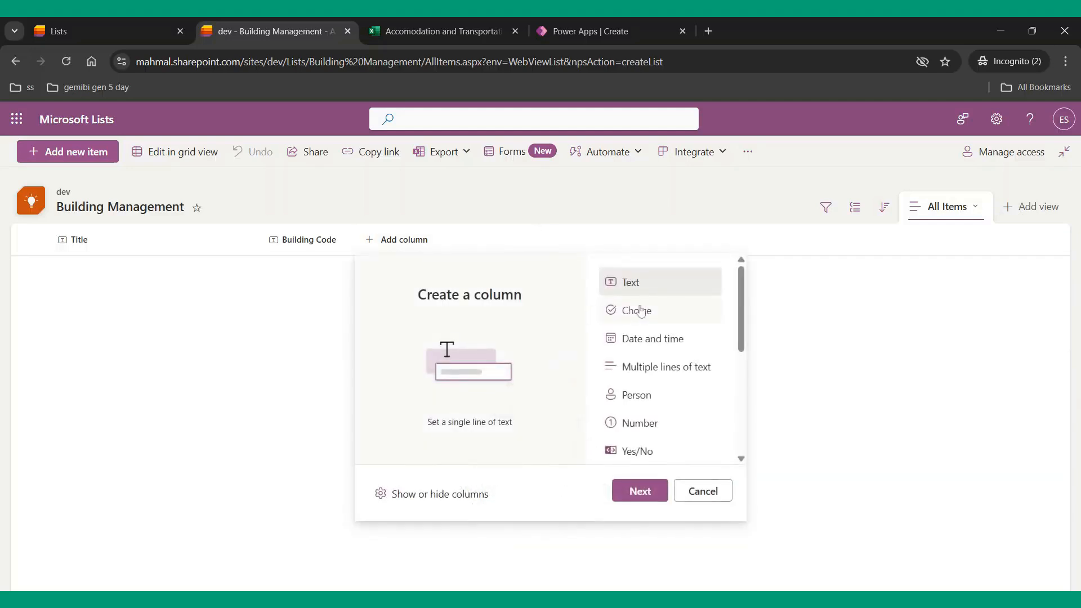
{"action": "left_click", "coordinate": [638, 496]}
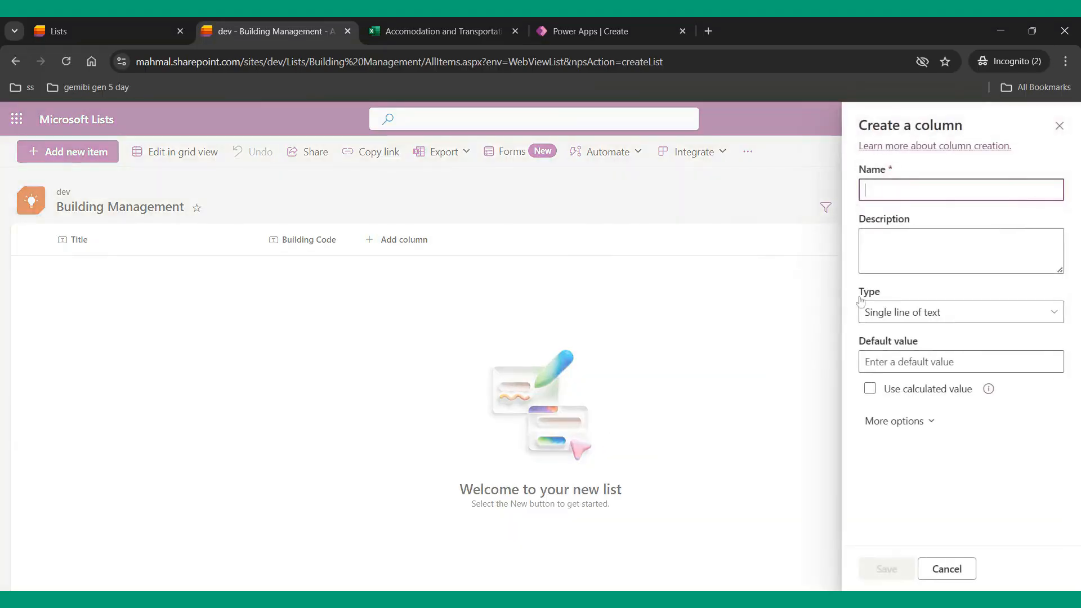
{"action": "type", "text": "Location"}
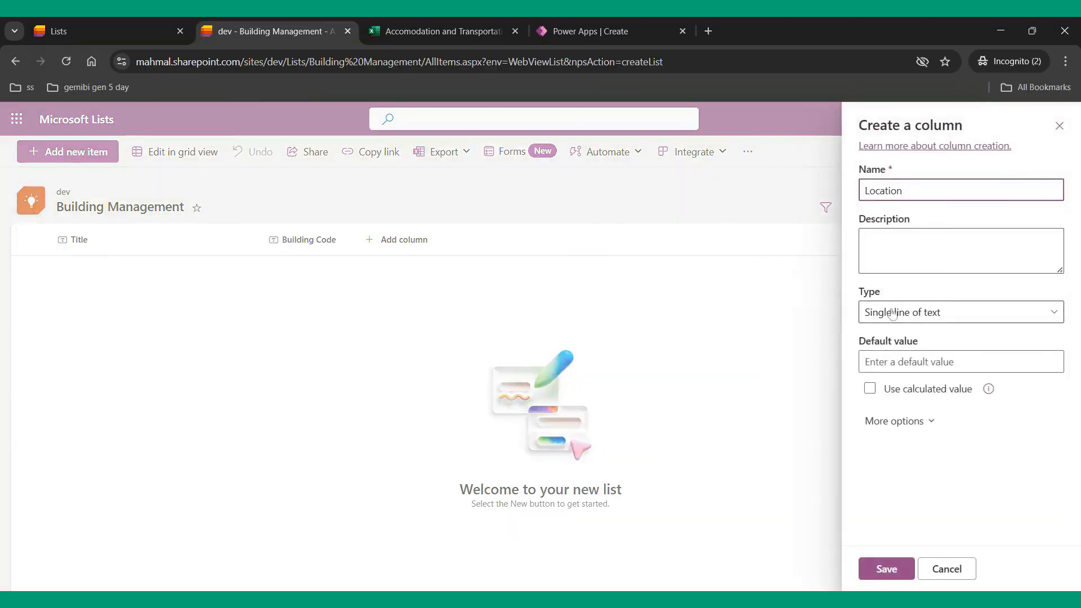
{"action": "left_click", "coordinate": [940, 313]}
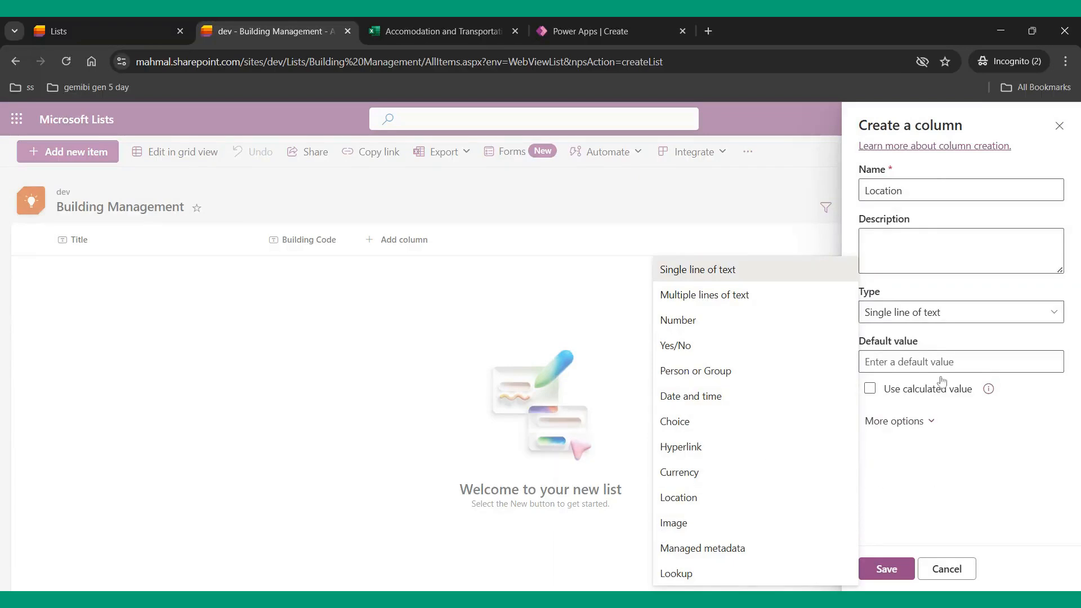
{"action": "left_click", "coordinate": [931, 489]}
{"action": "left_click", "coordinate": [885, 569]}
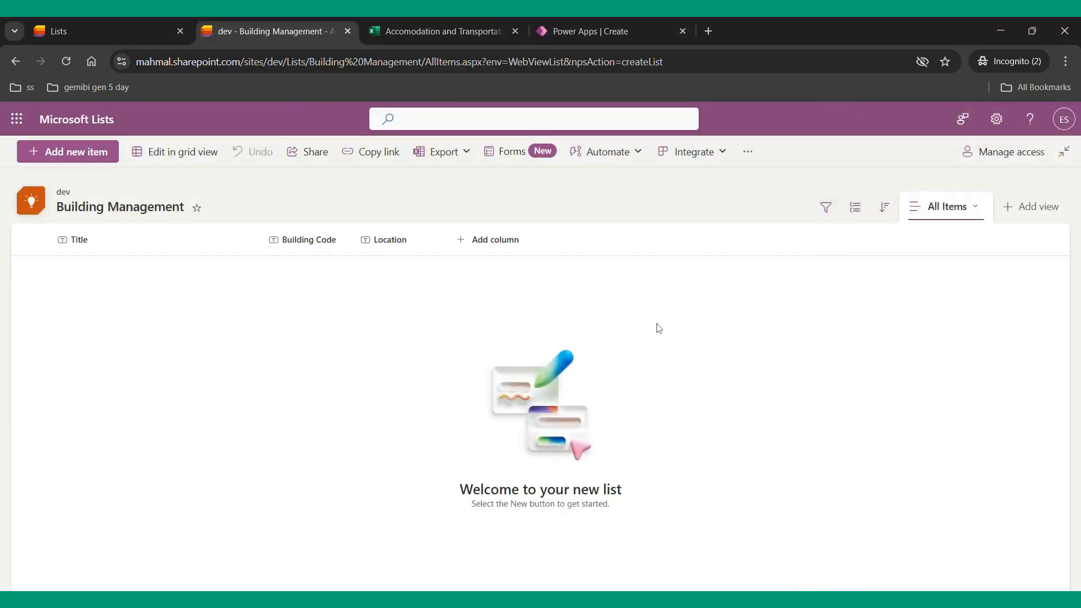
Start a new choice column named Building Type in the Building Management list.
{"action": "left_click", "coordinate": [491, 246]}
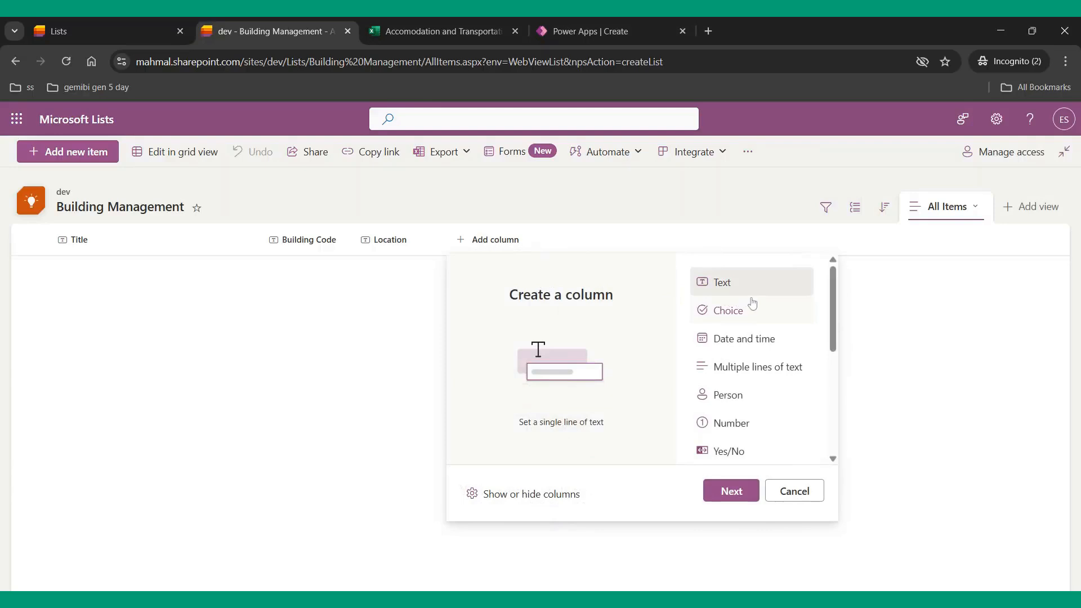
{"action": "left_click", "coordinate": [732, 324]}
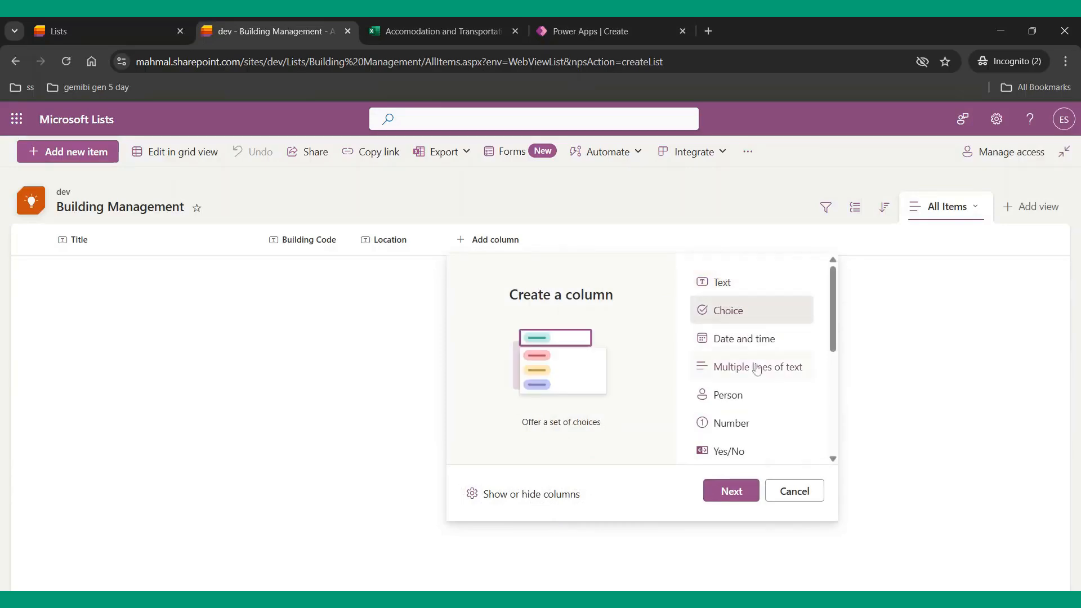
{"action": "scroll", "coordinate": [739, 428], "scroll_direction": "down", "scroll_amount": 2}
{"action": "left_click", "coordinate": [731, 491]}
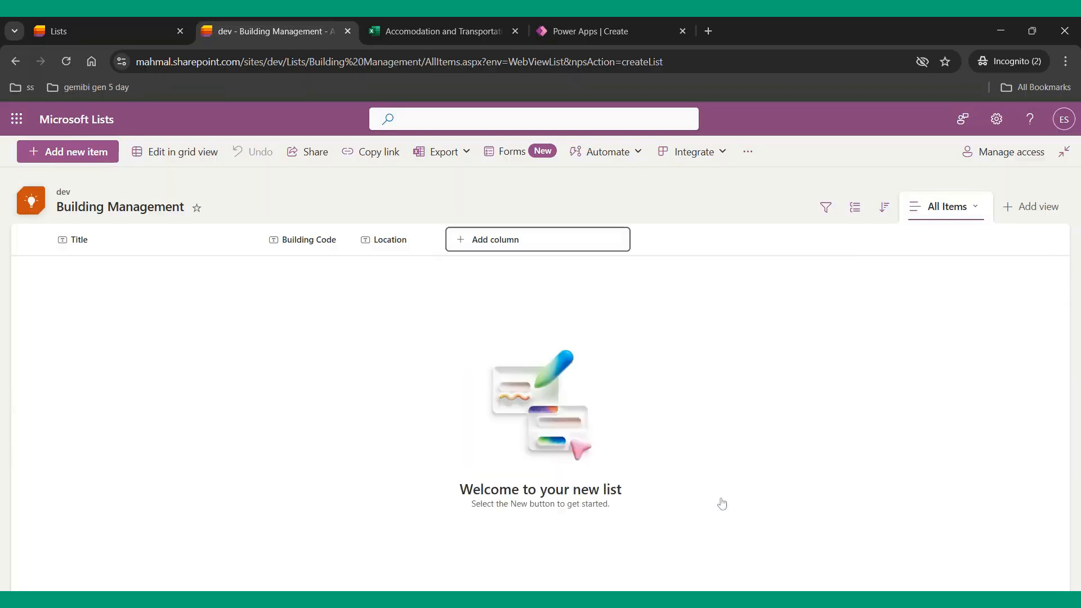
{"action": "type", "text": "B"}
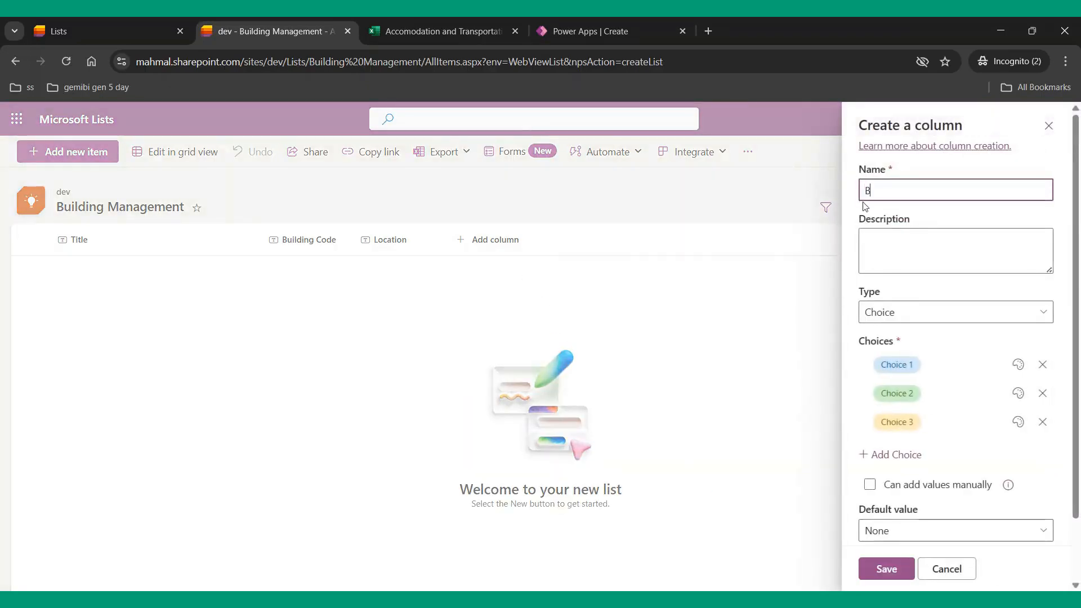
{"action": "type", "text": "uilding Type"}
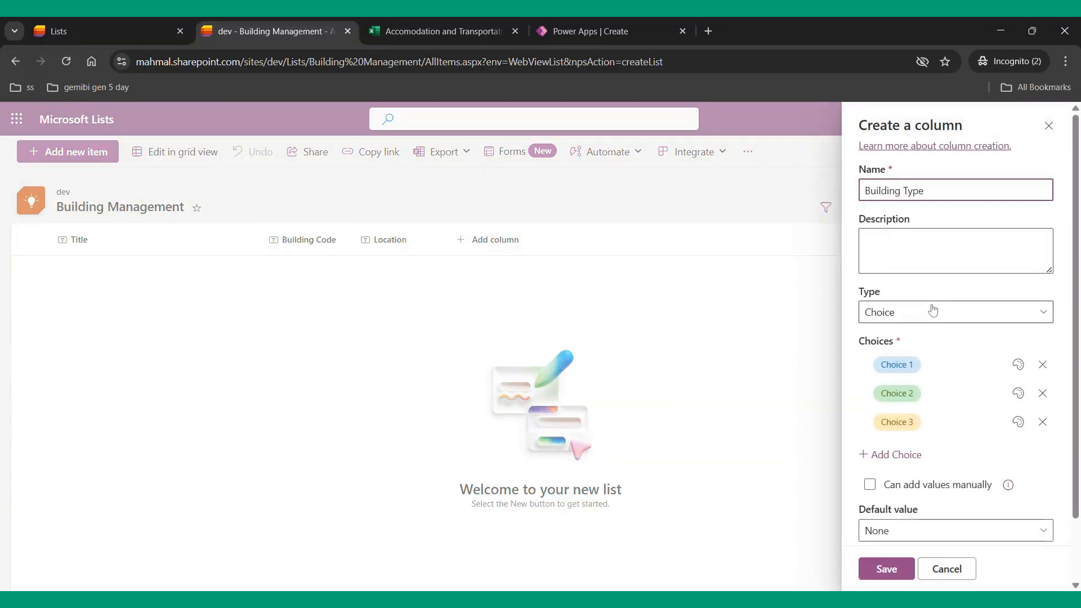
Set the Building Type choices to Camp, Rented Villa and Own, and save the column.
{"action": "key", "text": "alt+Tab"}
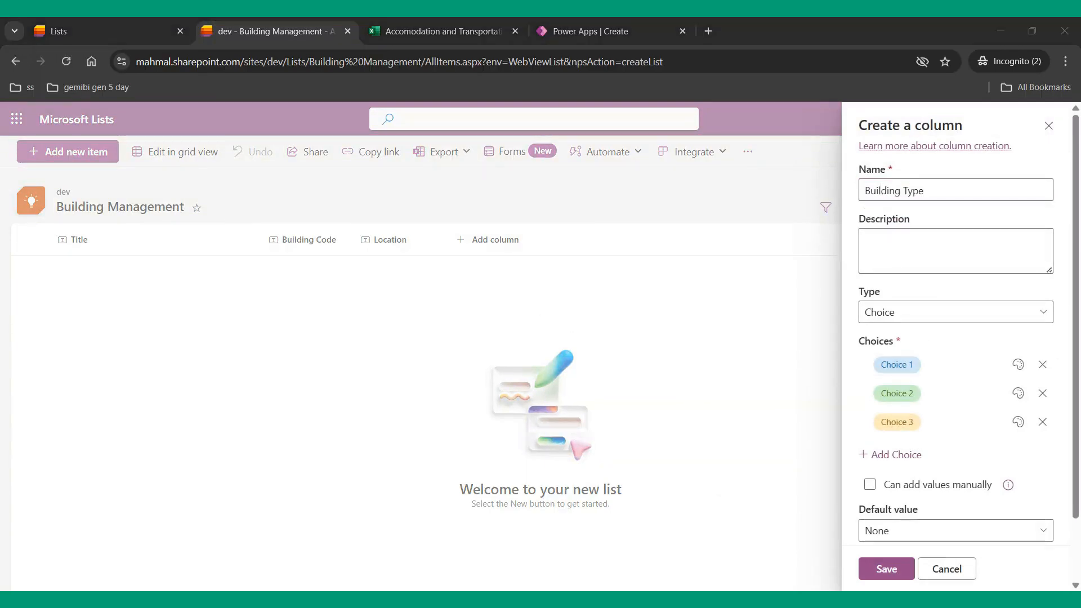
{"action": "left_click", "coordinate": [712, 386]}
{"action": "left_click", "coordinate": [879, 364]}
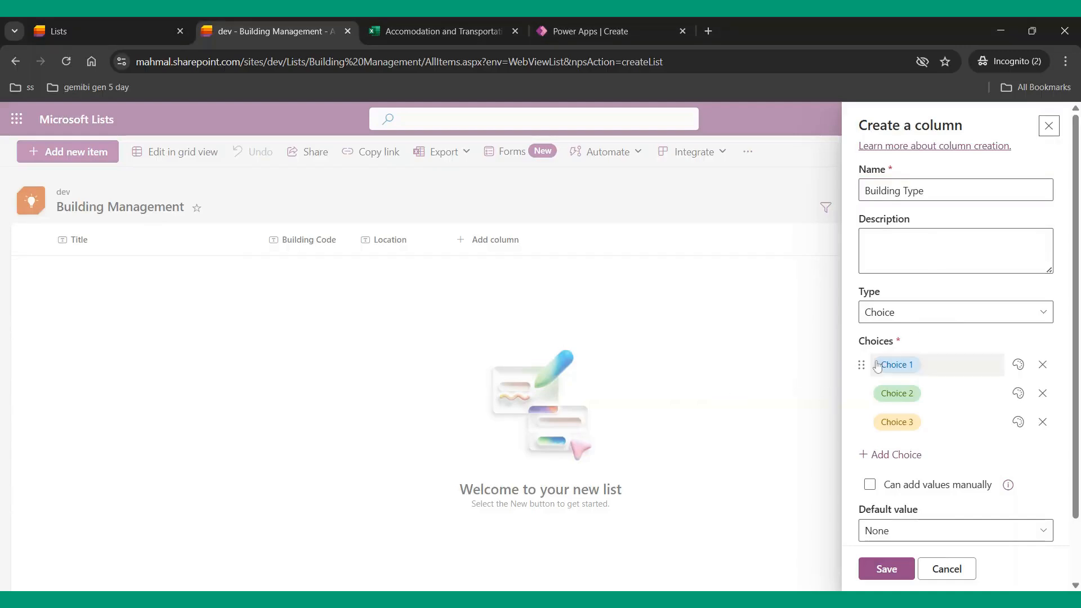
{"action": "type", "text": "Camp"}
{"action": "key", "text": "alt+Tab"}
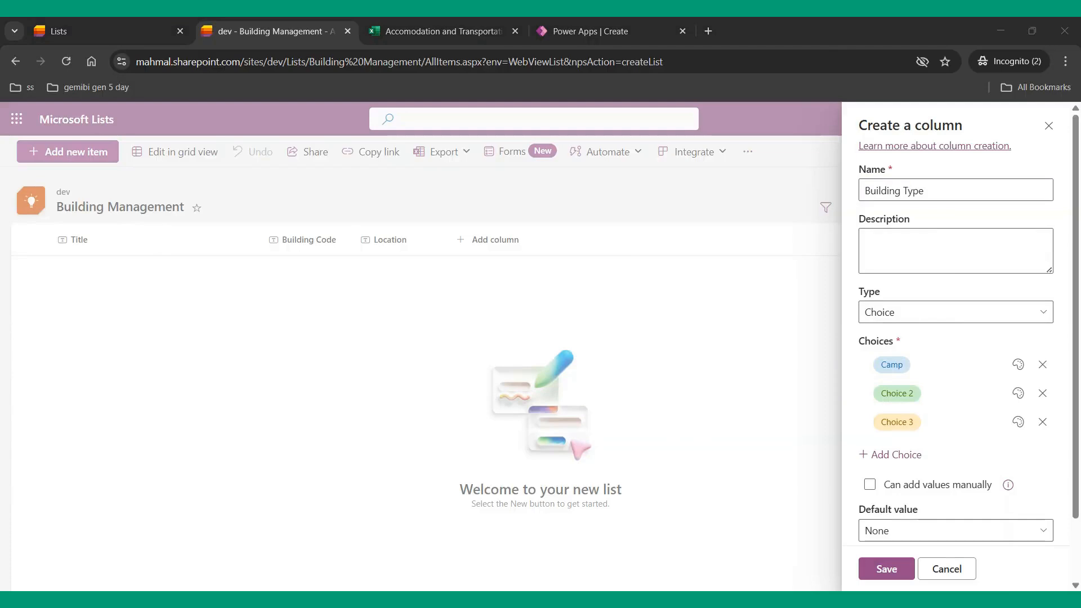
{"action": "left_click", "coordinate": [796, 395]}
{"action": "left_click", "coordinate": [897, 393]}
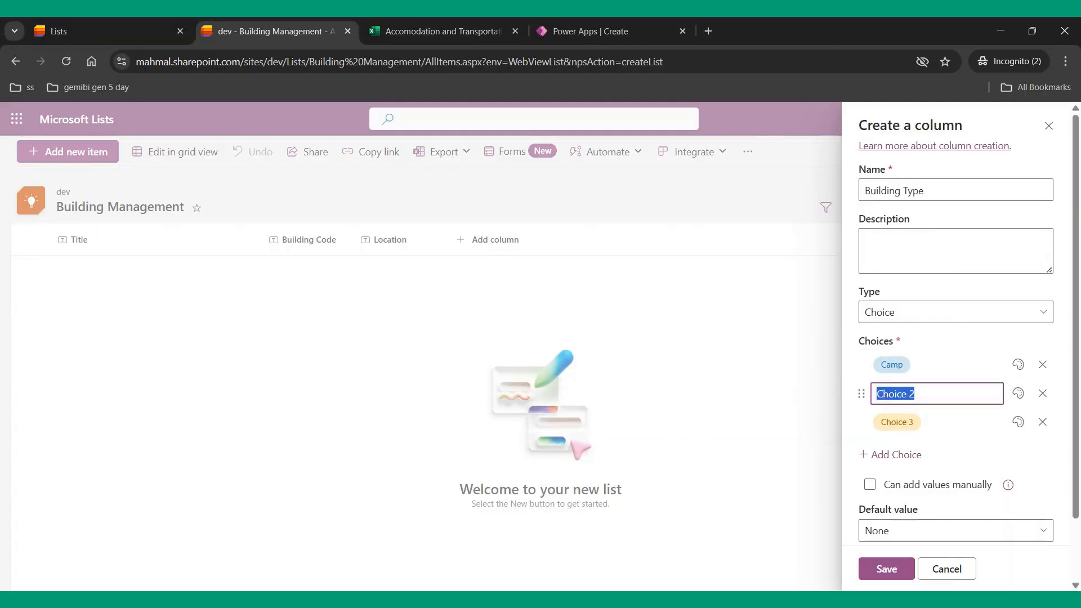
{"action": "type", "text": "Rented Villa,"}
{"action": "left_click", "coordinate": [901, 422]}
{"action": "type", "text": "Own"}
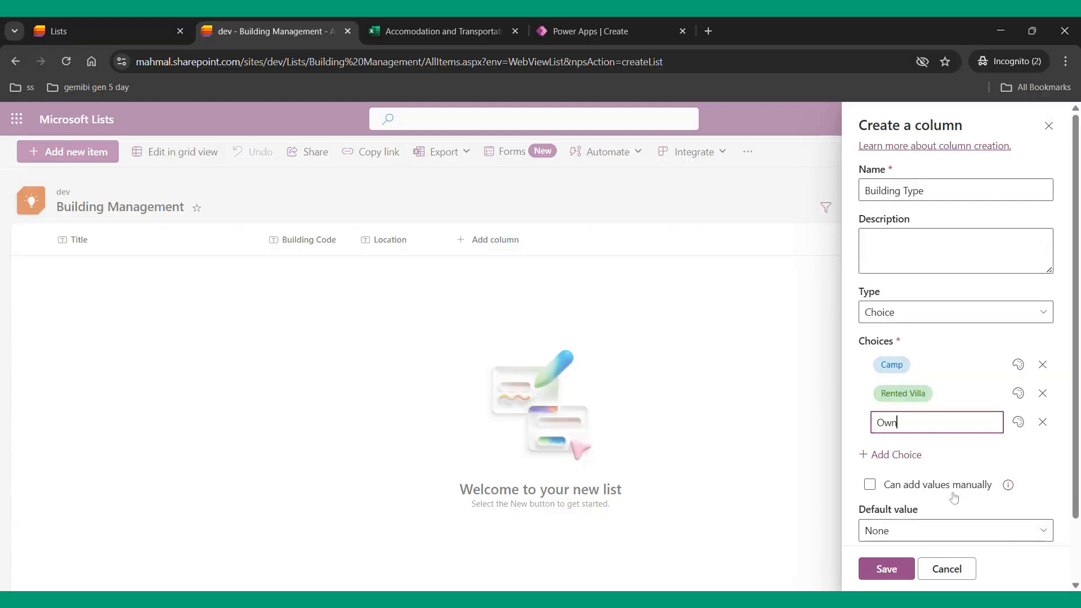
{"action": "scroll", "coordinate": [954, 499], "scroll_direction": "down", "scroll_amount": 2}
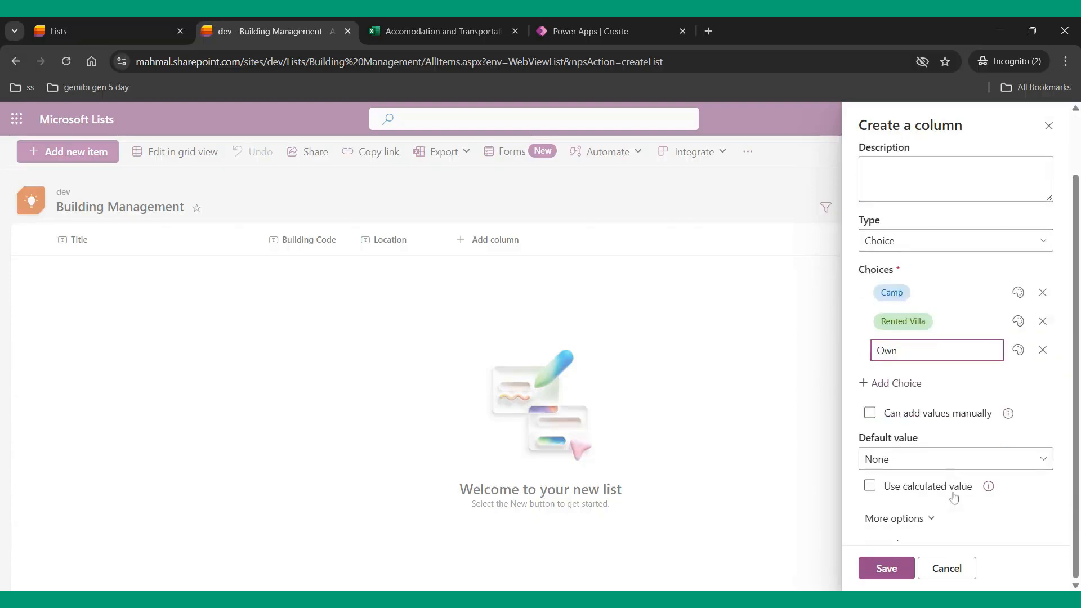
{"action": "left_click", "coordinate": [882, 565]}
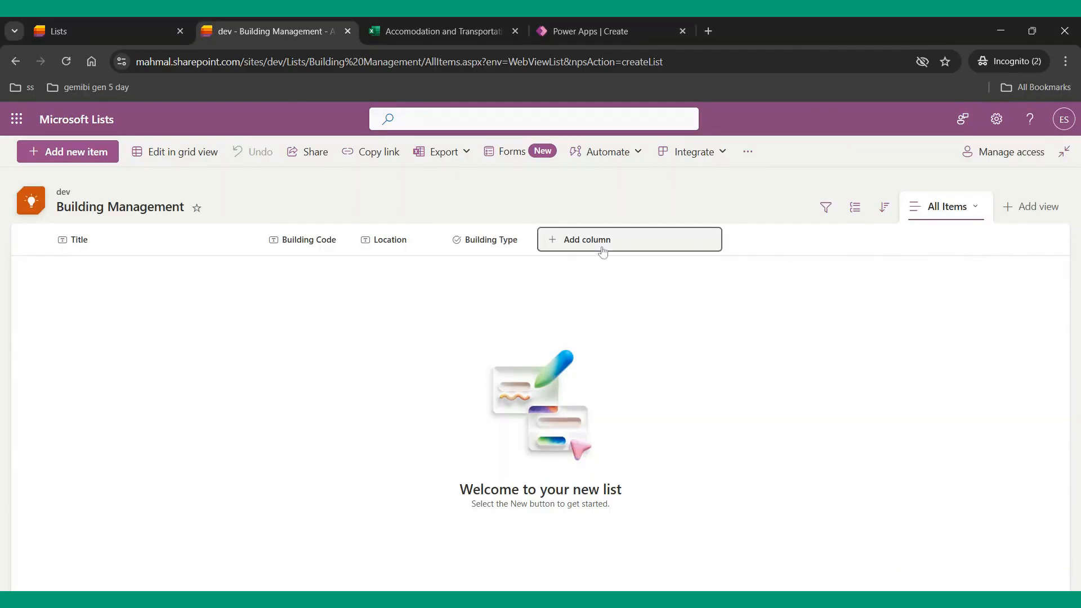
Add a number column named Total Capacity Beds to the Building Management list.
{"action": "left_click", "coordinate": [627, 248]}
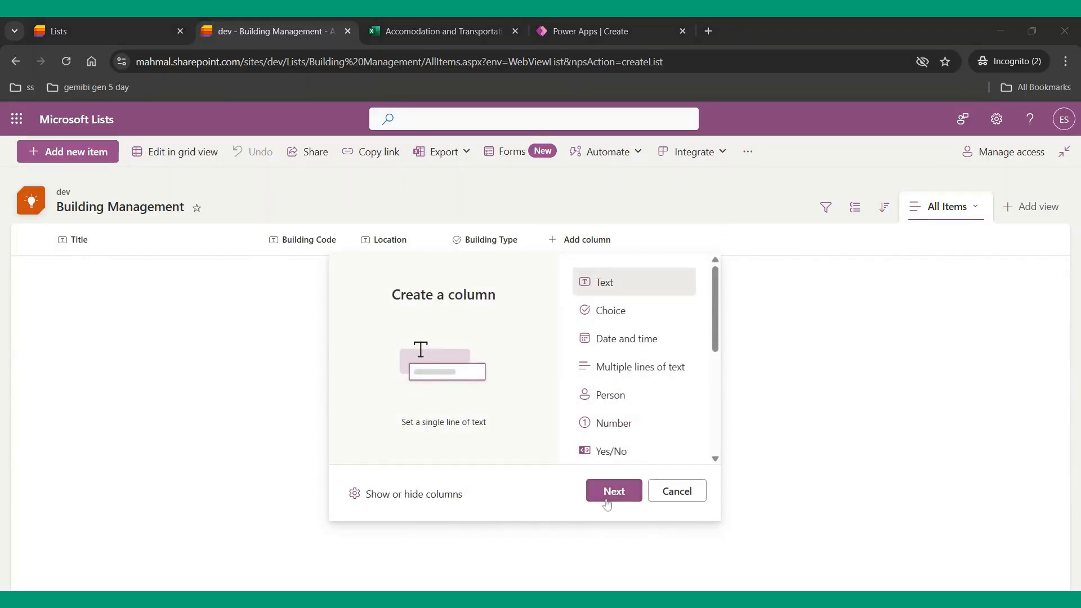
{"action": "scroll", "coordinate": [653, 388], "scroll_direction": "down", "scroll_amount": 2}
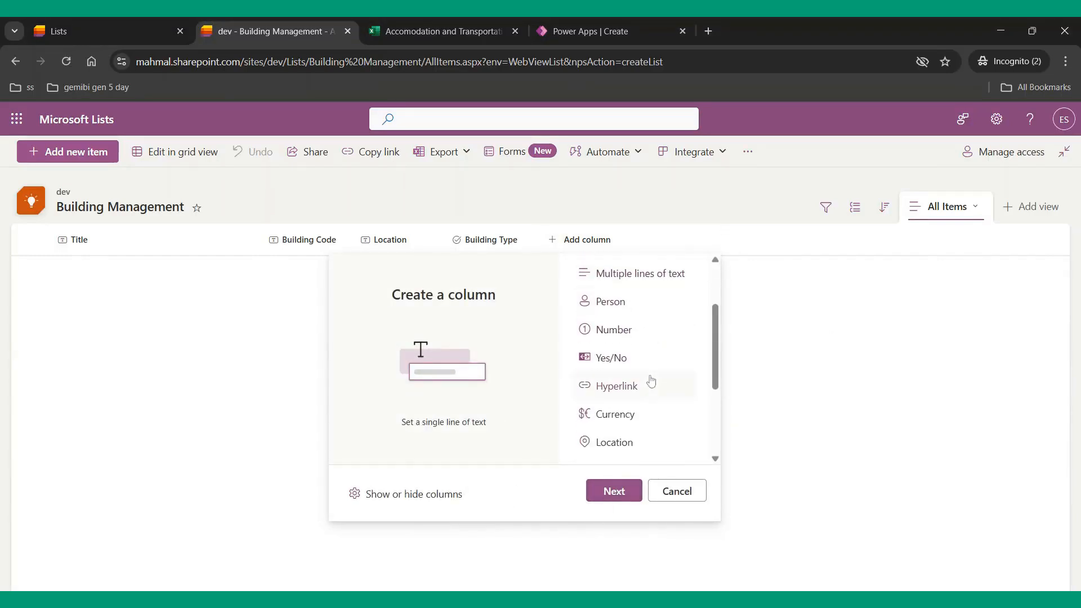
{"action": "left_click", "coordinate": [618, 329]}
{"action": "left_click", "coordinate": [613, 490]}
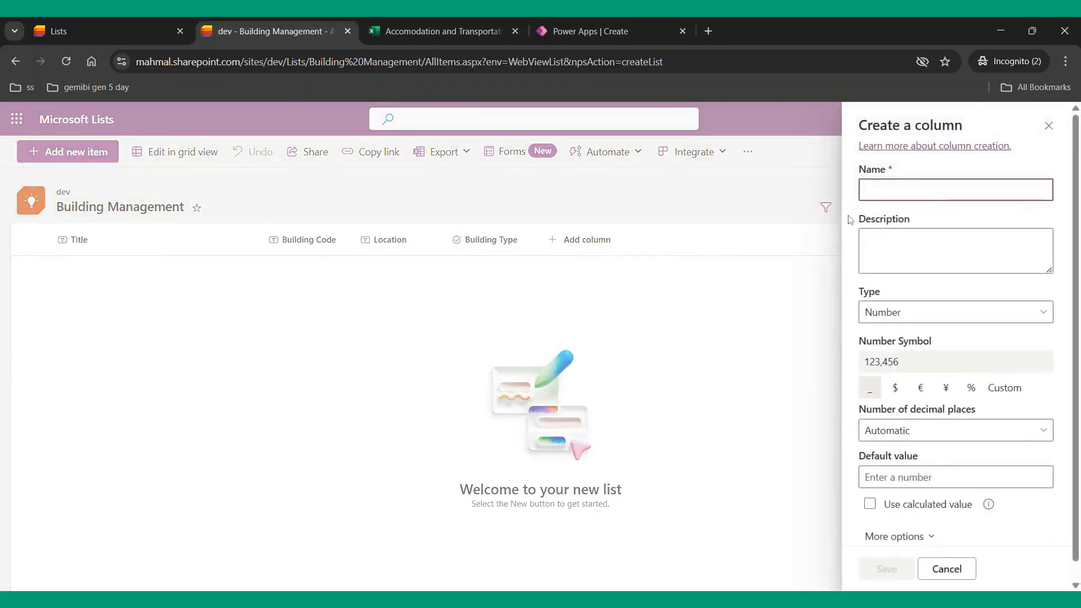
{"action": "type", "text": "Total Capacity Bed"}
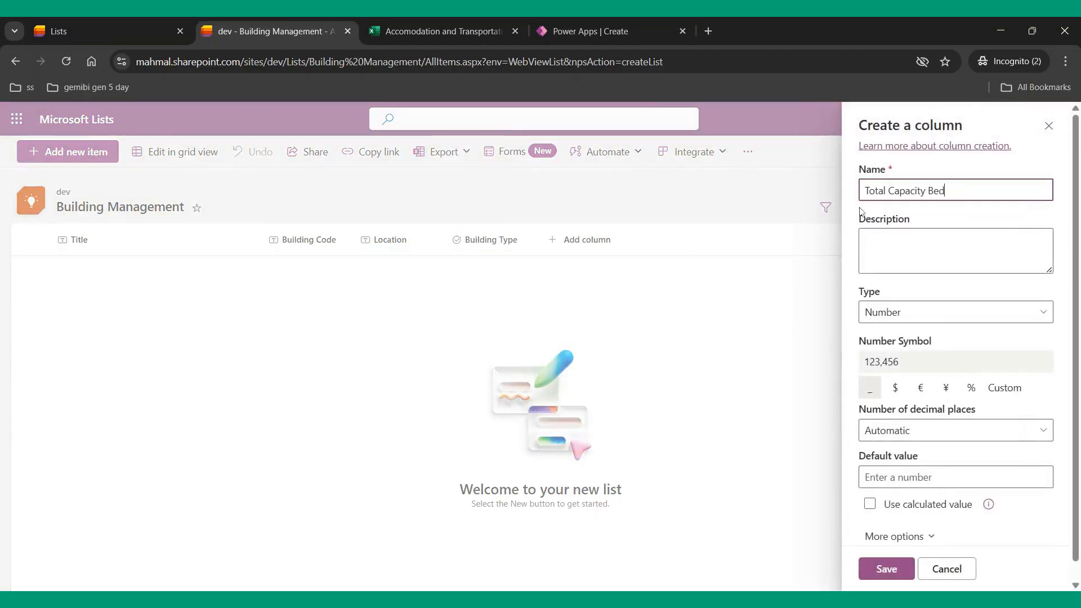
{"action": "type", "text": "s"}
{"action": "scroll", "coordinate": [958, 417], "scroll_direction": "down", "scroll_amount": 1}
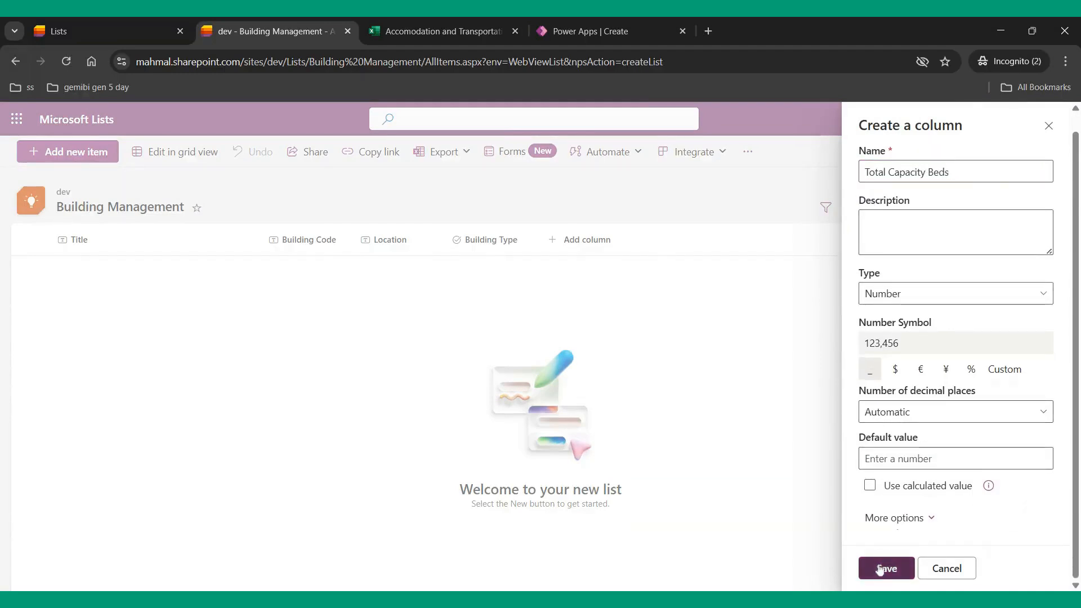
{"action": "left_click", "coordinate": [880, 570]}
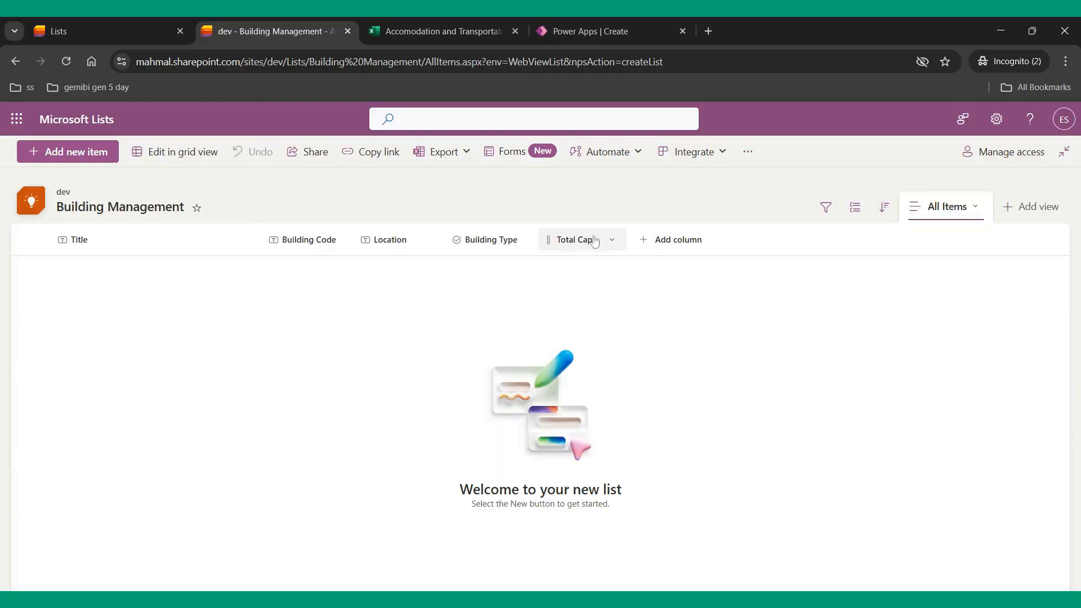
Add a number column named Current Occupancy to the Building Management list.
{"action": "left_click", "coordinate": [653, 240]}
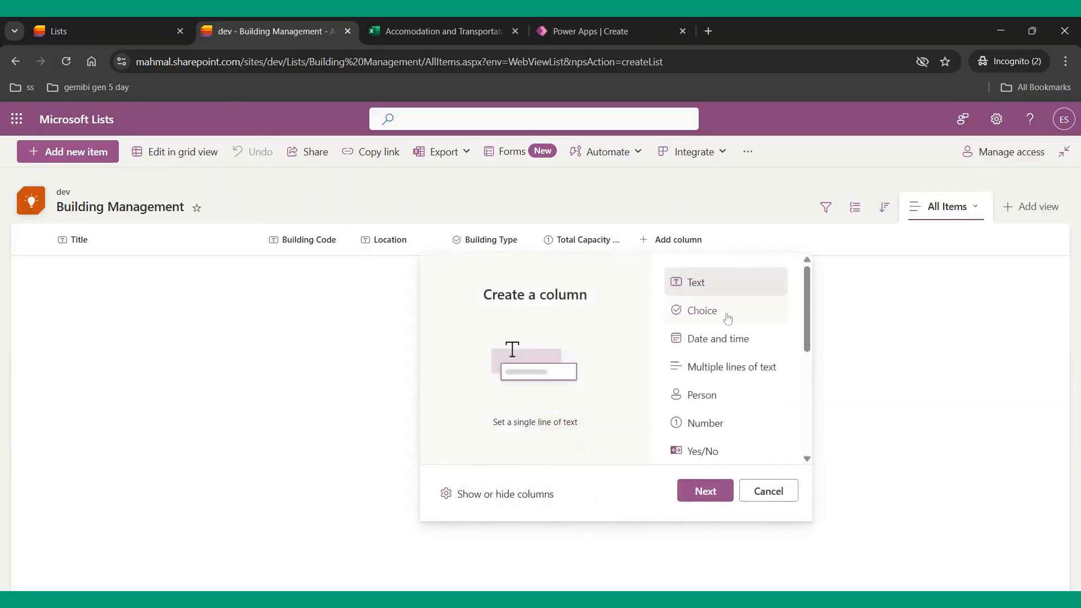
{"action": "left_click", "coordinate": [699, 423]}
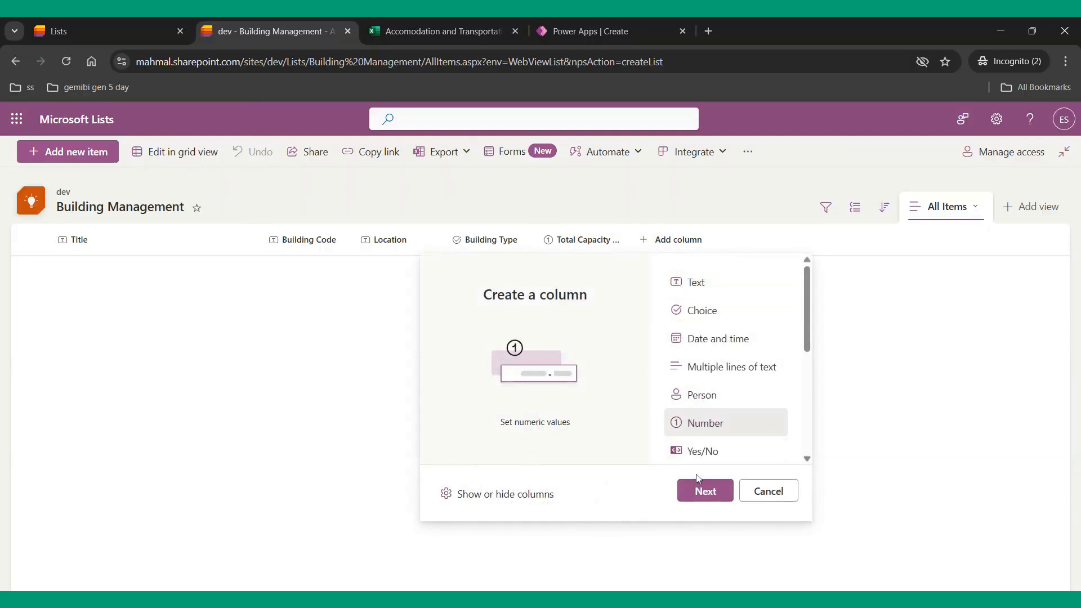
{"action": "left_click", "coordinate": [702, 491]}
{"action": "type", "text": "Current Occupancy"}
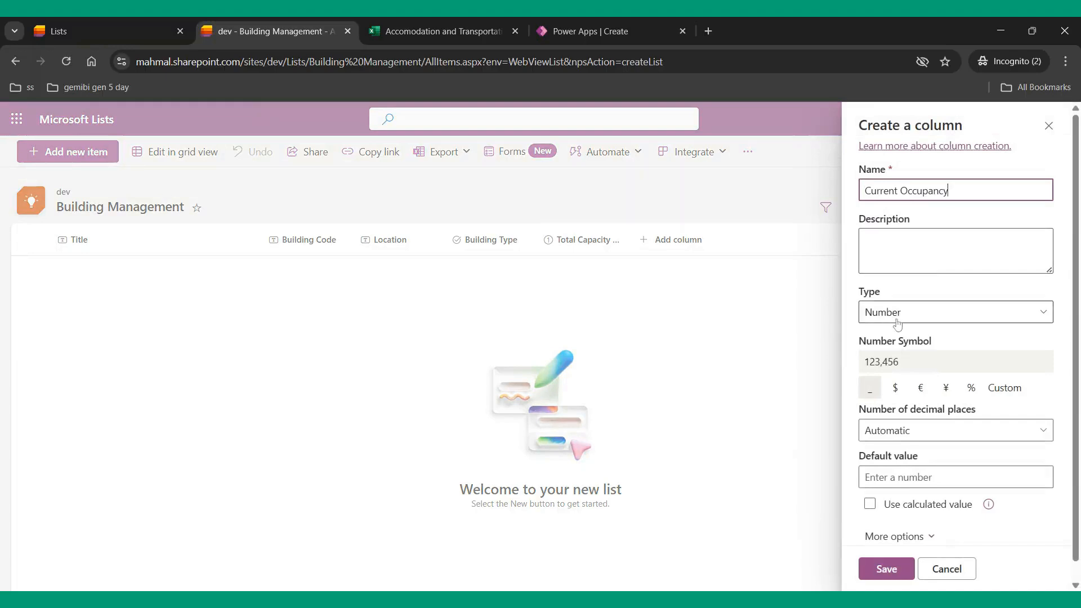
{"action": "left_click", "coordinate": [883, 570]}
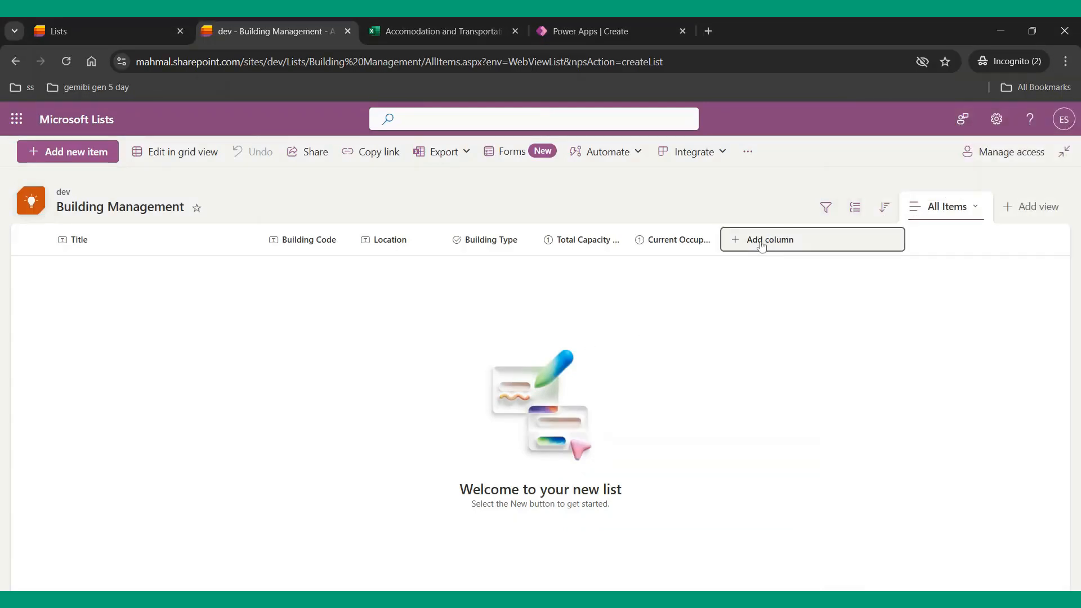
Try to open the page with all column types for another new column, and reload that page.
{"action": "left_click", "coordinate": [762, 247]}
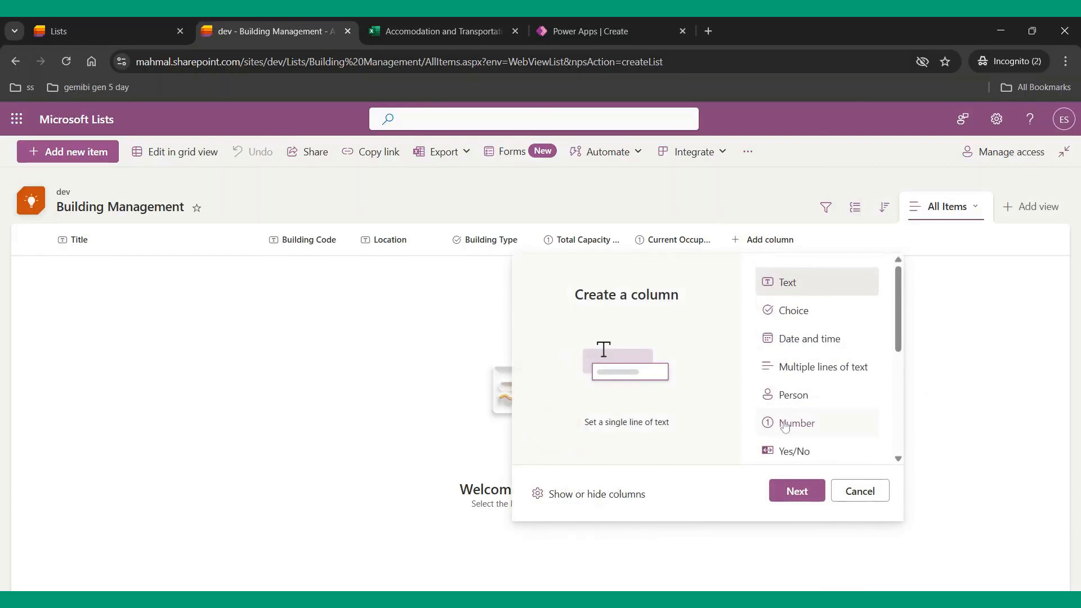
{"action": "scroll", "coordinate": [786, 427], "scroll_direction": "down", "scroll_amount": 3}
{"action": "scroll", "coordinate": [785, 360], "scroll_direction": "up", "scroll_amount": 2}
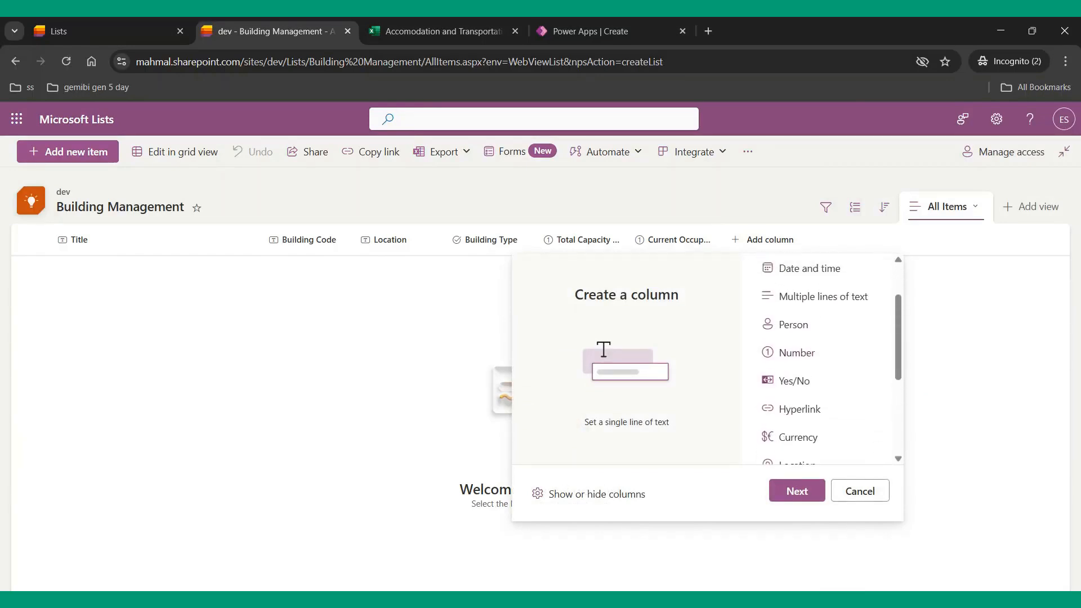
{"action": "scroll", "coordinate": [785, 445], "scroll_direction": "down", "scroll_amount": 3}
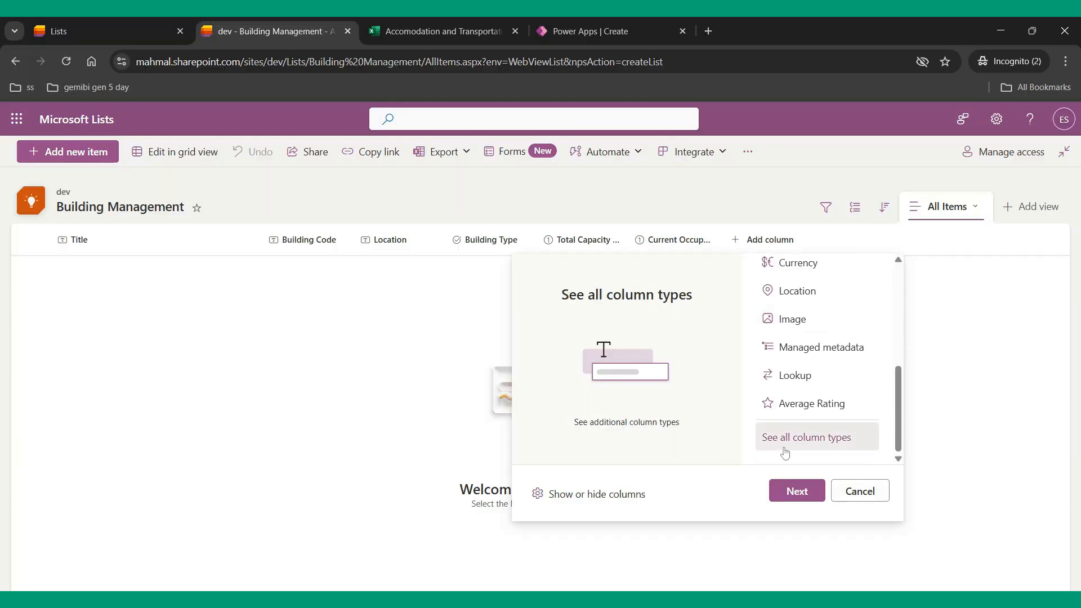
{"action": "left_click", "coordinate": [791, 495]}
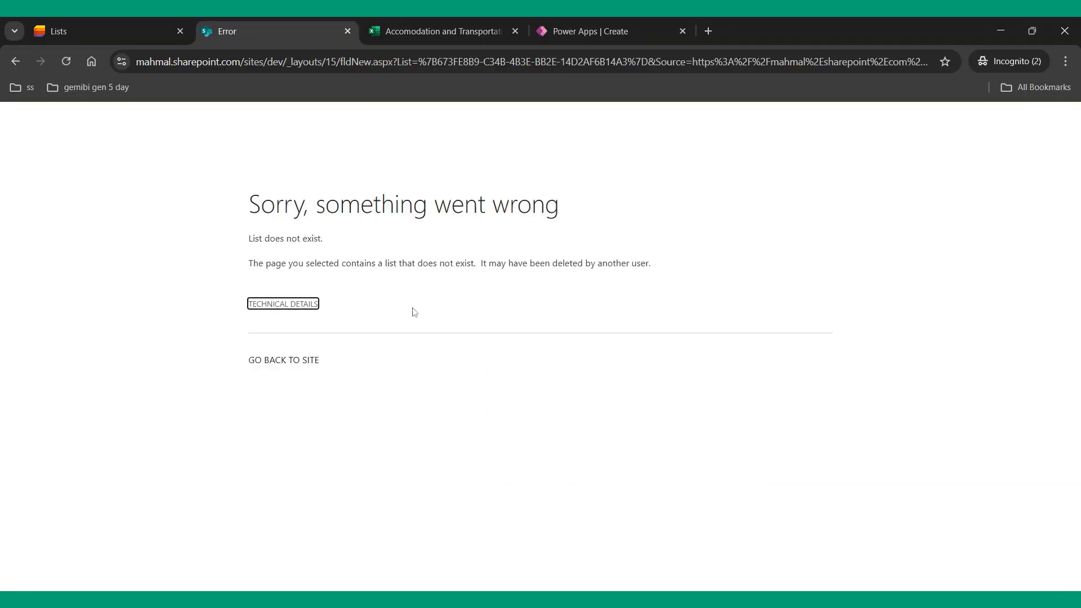
{"action": "left_click", "coordinate": [166, 62]}
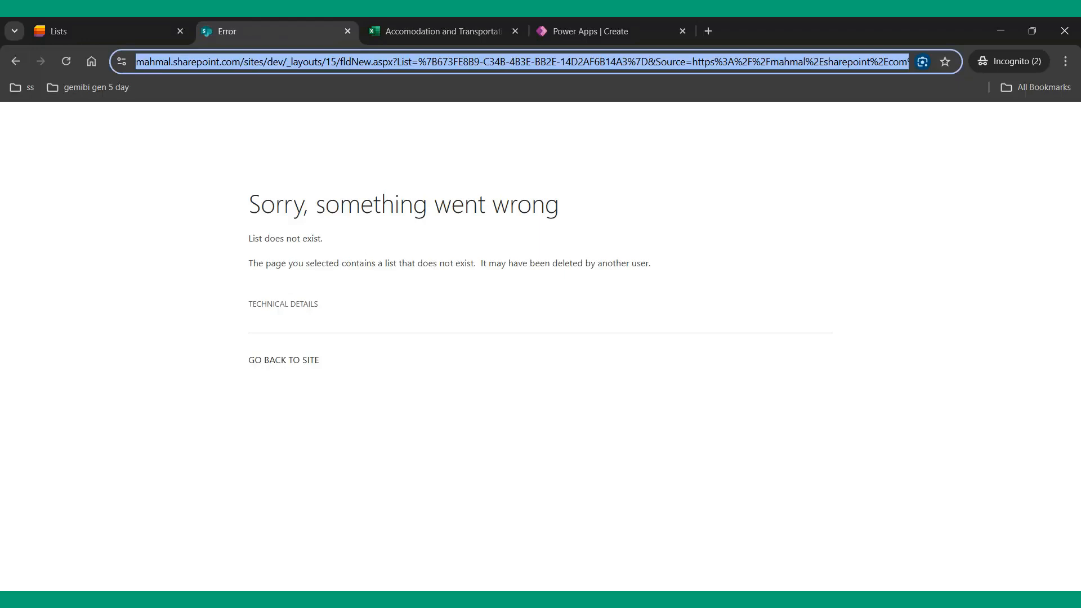
{"action": "key", "text": "Return"}
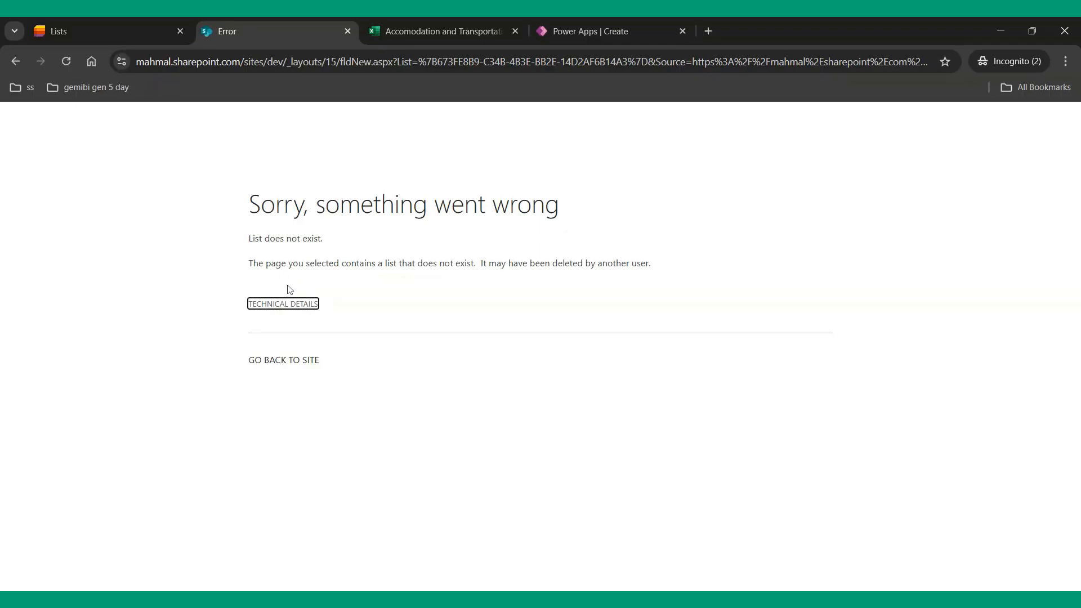
Return to the dev site, switch to Microsoft Lists and reopen the Building Management list by searching for "building".
{"action": "left_click", "coordinate": [275, 362]}
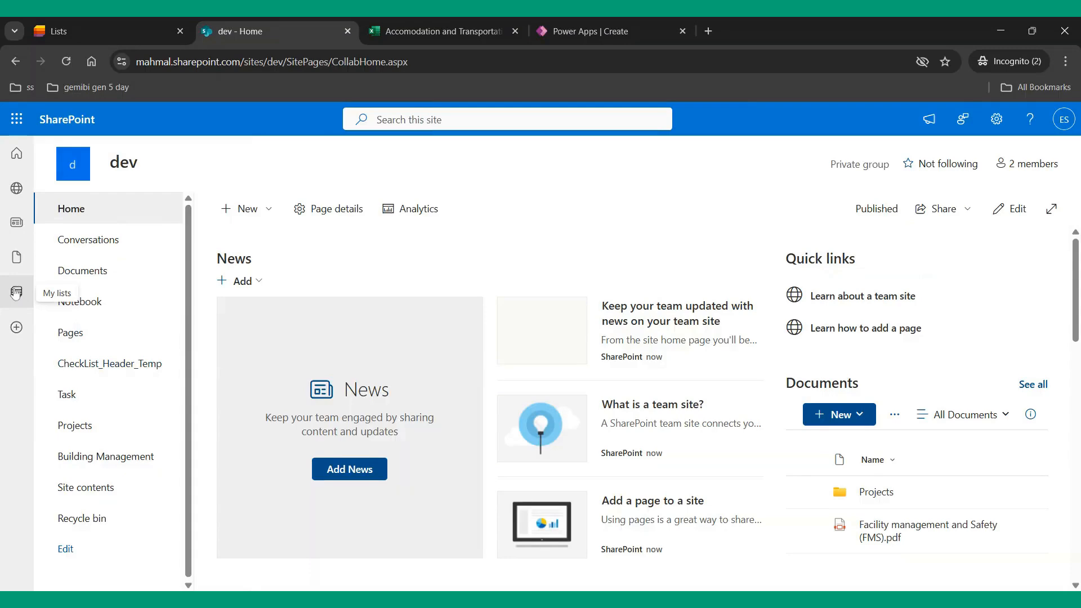
{"action": "left_click", "coordinate": [16, 292]}
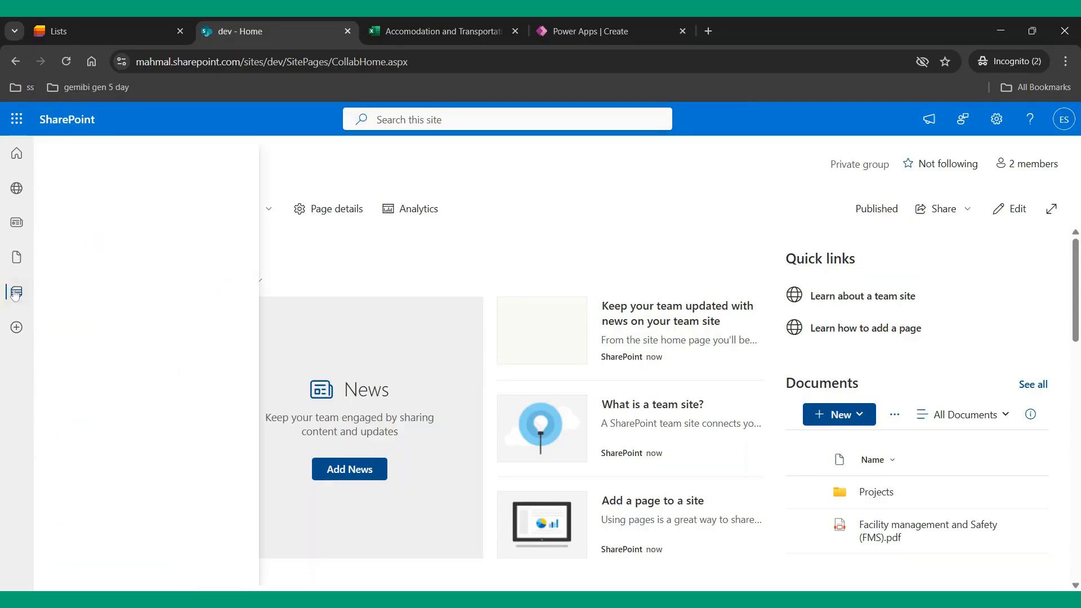
{"action": "left_click", "coordinate": [26, 329]}
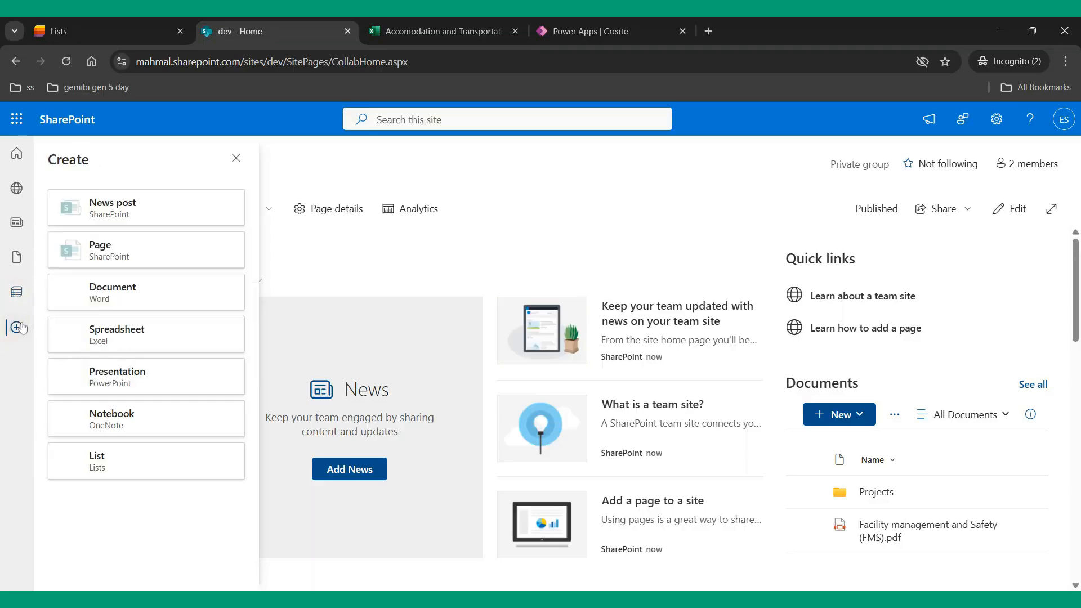
{"action": "left_click", "coordinate": [125, 471]}
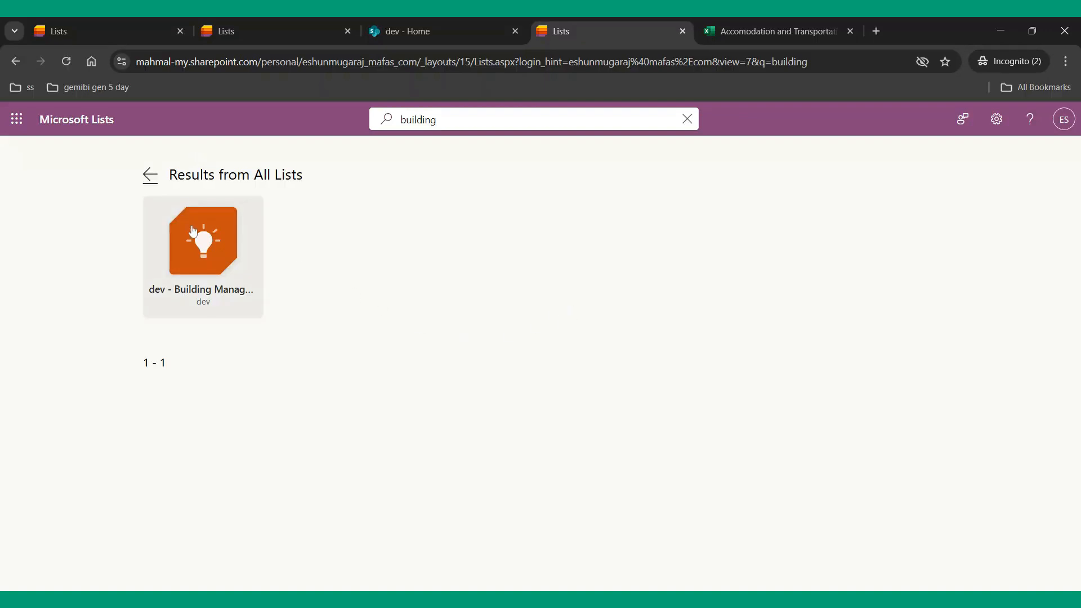
{"action": "left_click", "coordinate": [193, 236]}
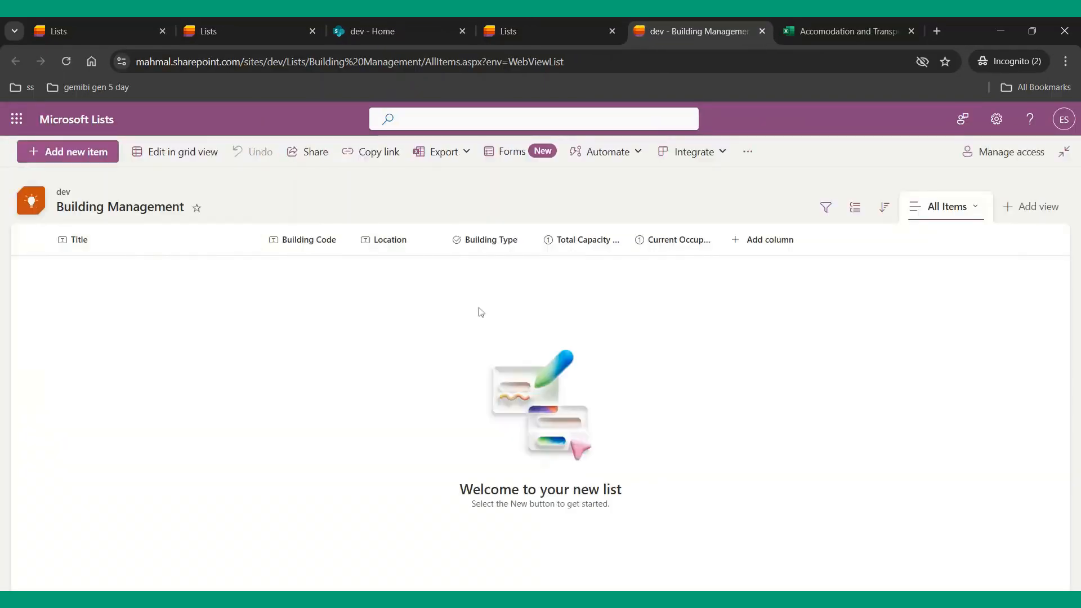
Start a new column from the full list of column types, name it Current Occupancy percentage and make it Calculated.
{"action": "left_click", "coordinate": [740, 246]}
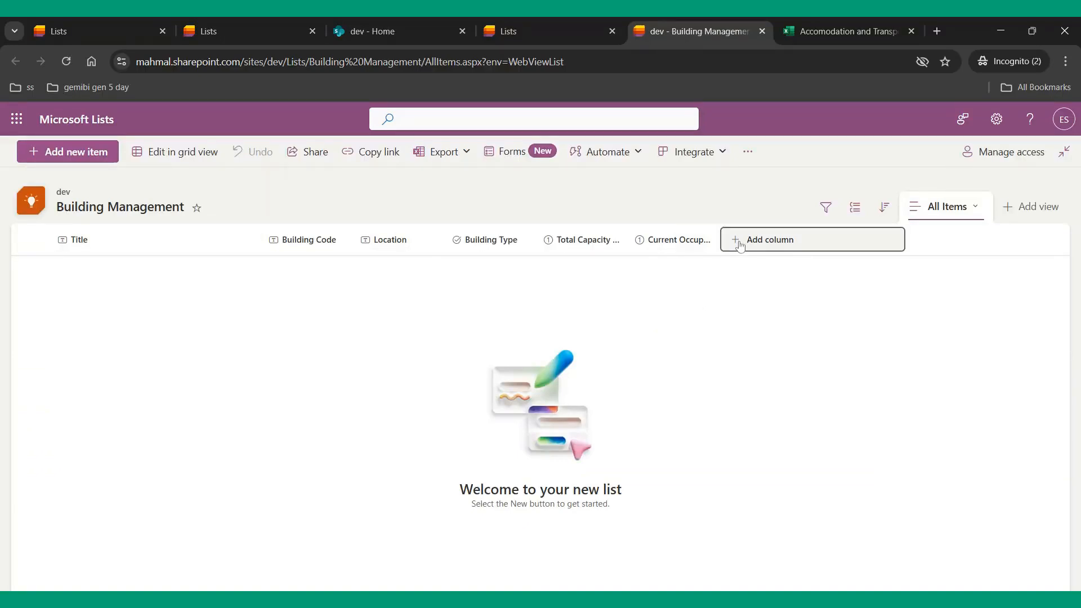
{"action": "scroll", "coordinate": [791, 445], "scroll_direction": "down", "scroll_amount": 5}
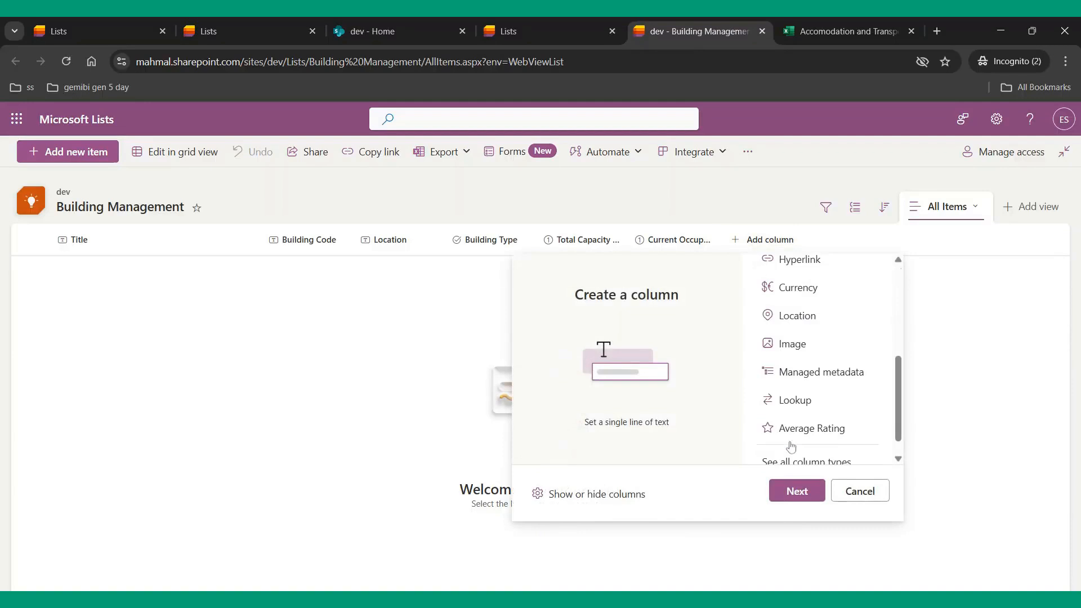
{"action": "left_click", "coordinate": [791, 438]}
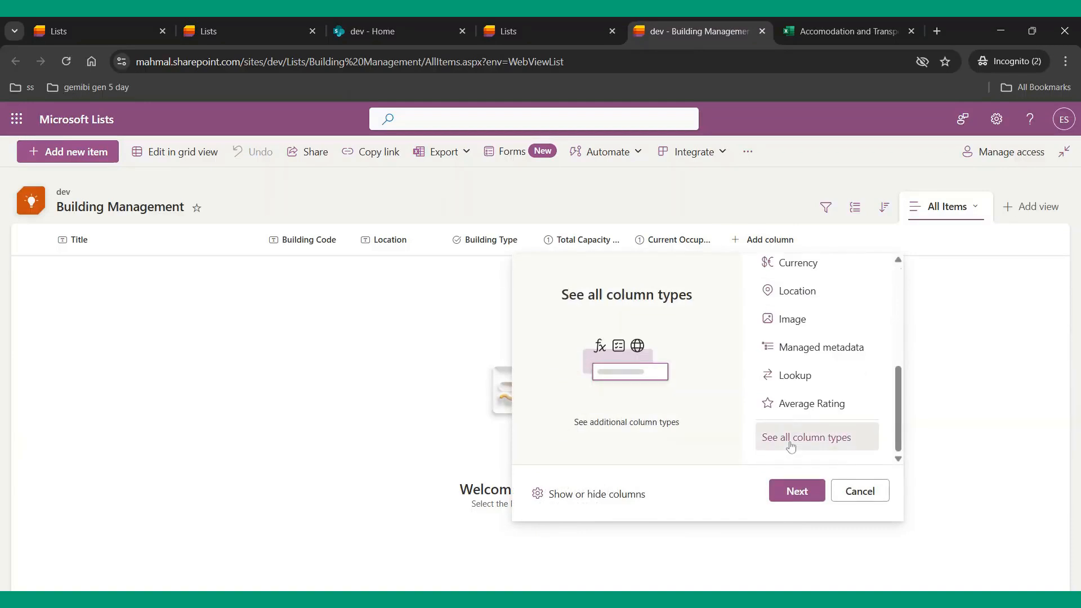
{"action": "left_click", "coordinate": [796, 491]}
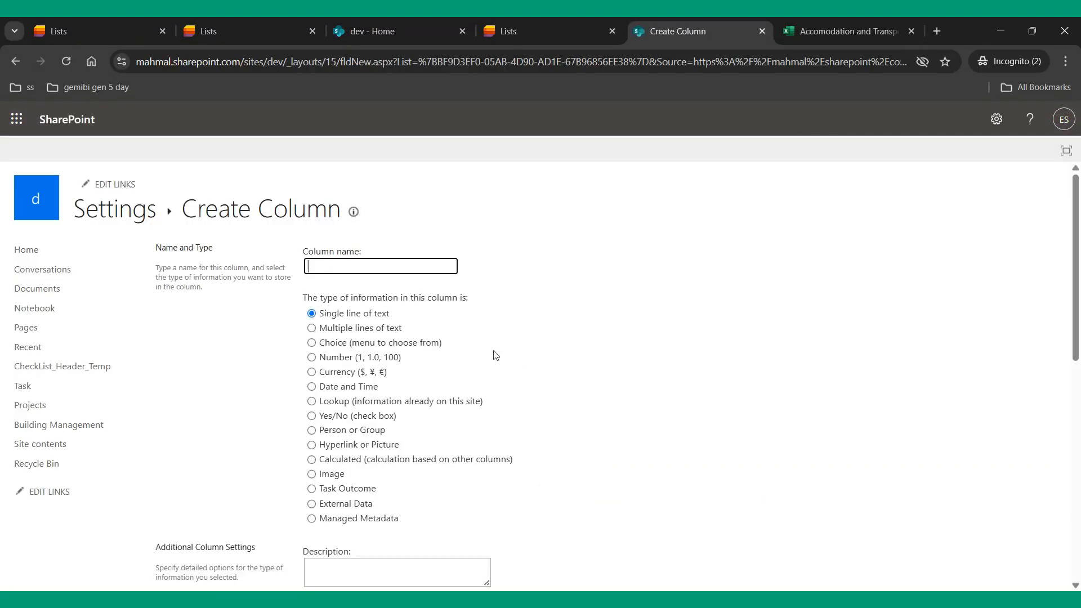
{"action": "type", "text": "Current Occupancy"}
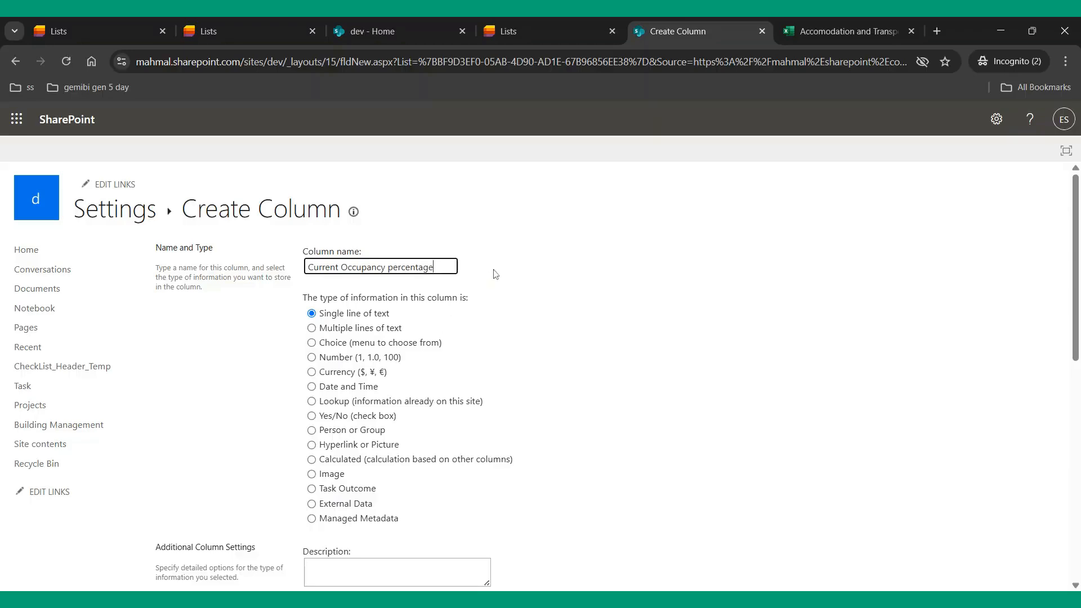
{"action": "left_click", "coordinate": [311, 460]}
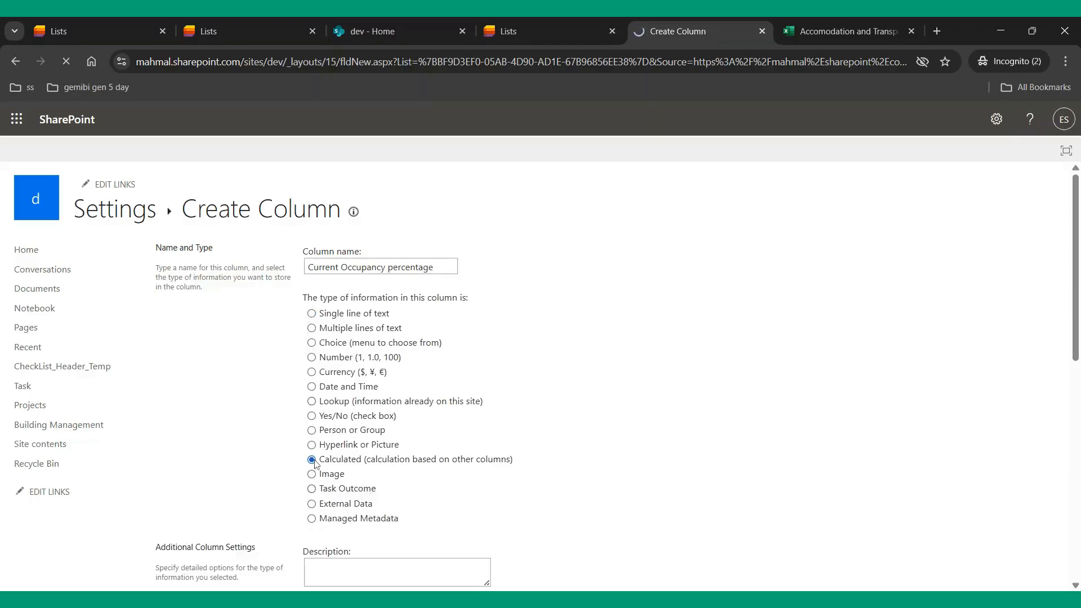
Build the column's formula as [Current Occupancy] / [Total Capacity Beds] * 100.
{"action": "scroll", "coordinate": [316, 463], "scroll_direction": "down", "scroll_amount": 1}
{"action": "scroll", "coordinate": [300, 454], "scroll_direction": "down", "scroll_amount": 3}
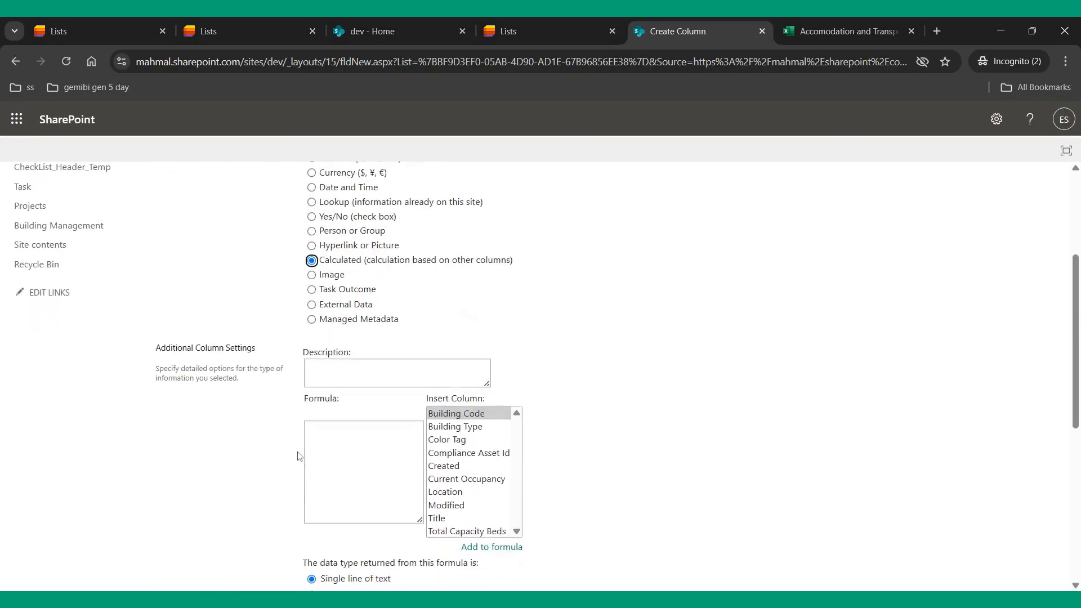
{"action": "left_click", "coordinate": [345, 423]}
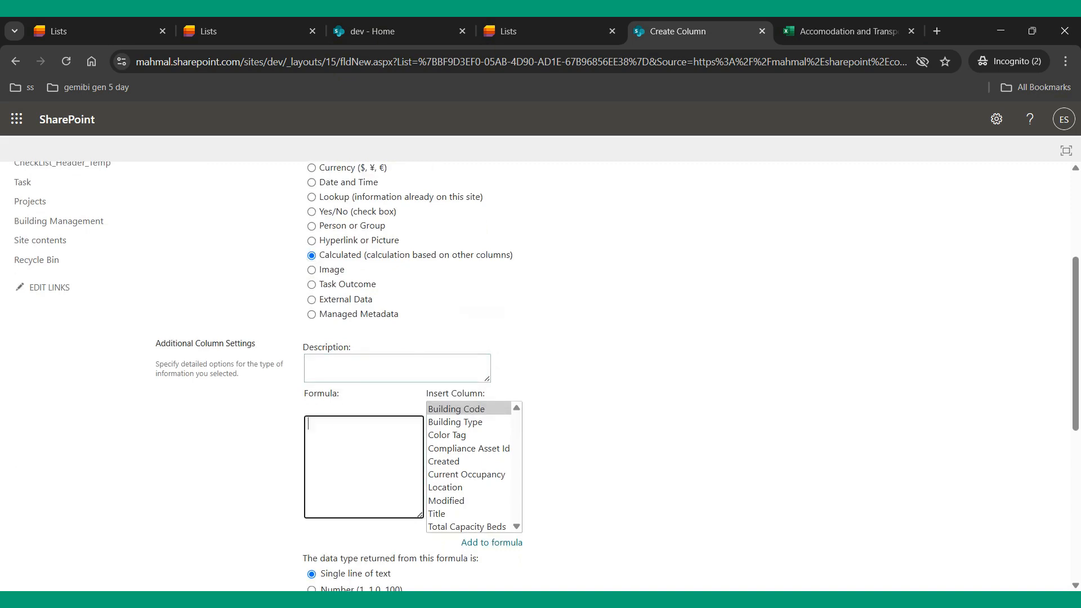
{"action": "left_click", "coordinate": [462, 477]}
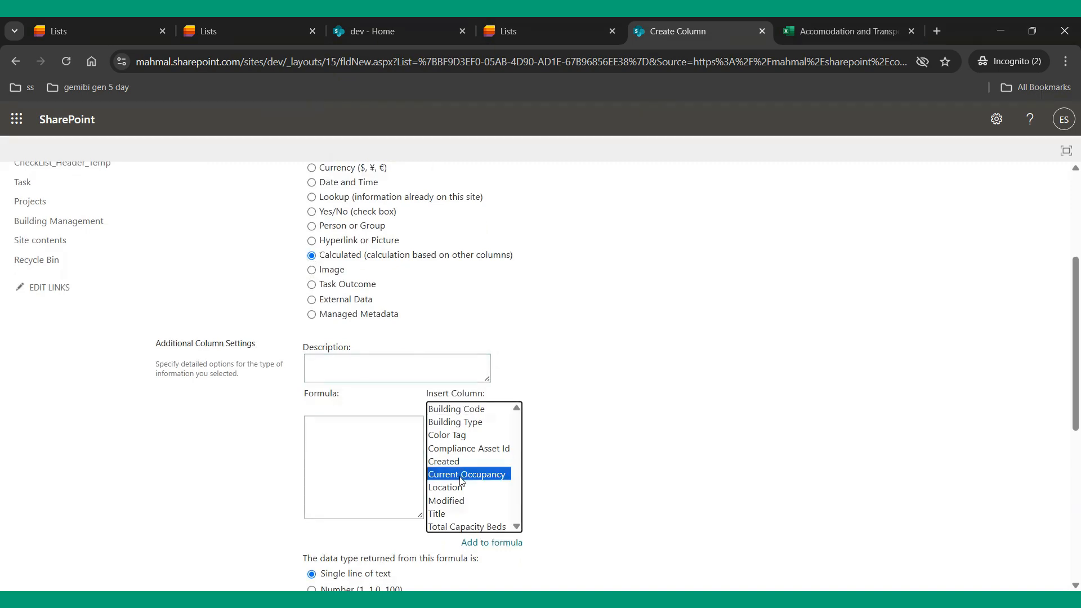
{"action": "scroll", "coordinate": [460, 478], "scroll_direction": "down", "scroll_amount": 1}
{"action": "scroll", "coordinate": [461, 478], "scroll_direction": "up", "scroll_amount": 1}
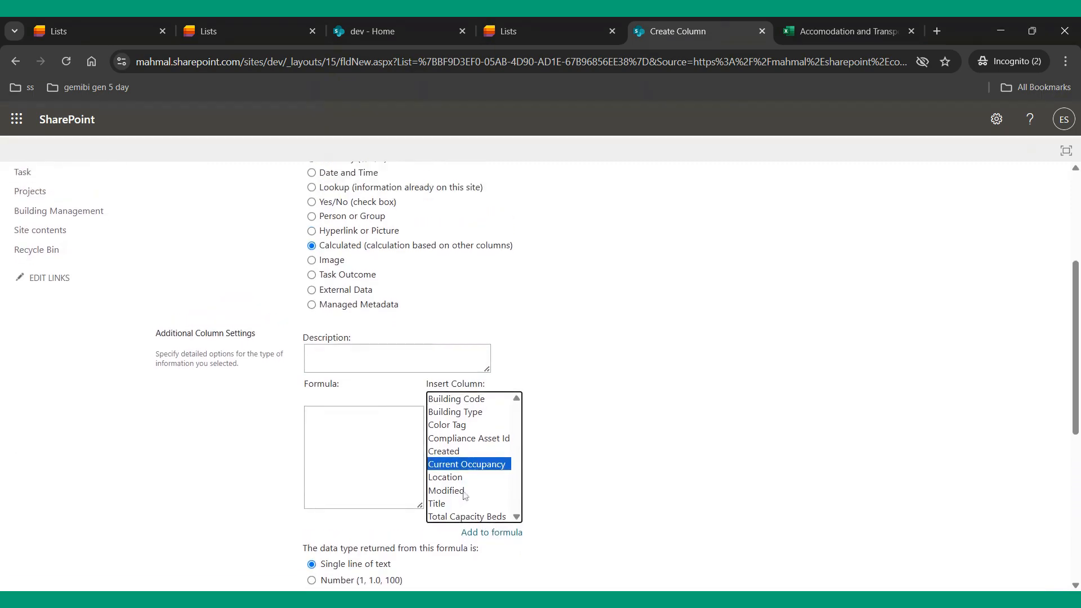
{"action": "left_click", "coordinate": [473, 532]}
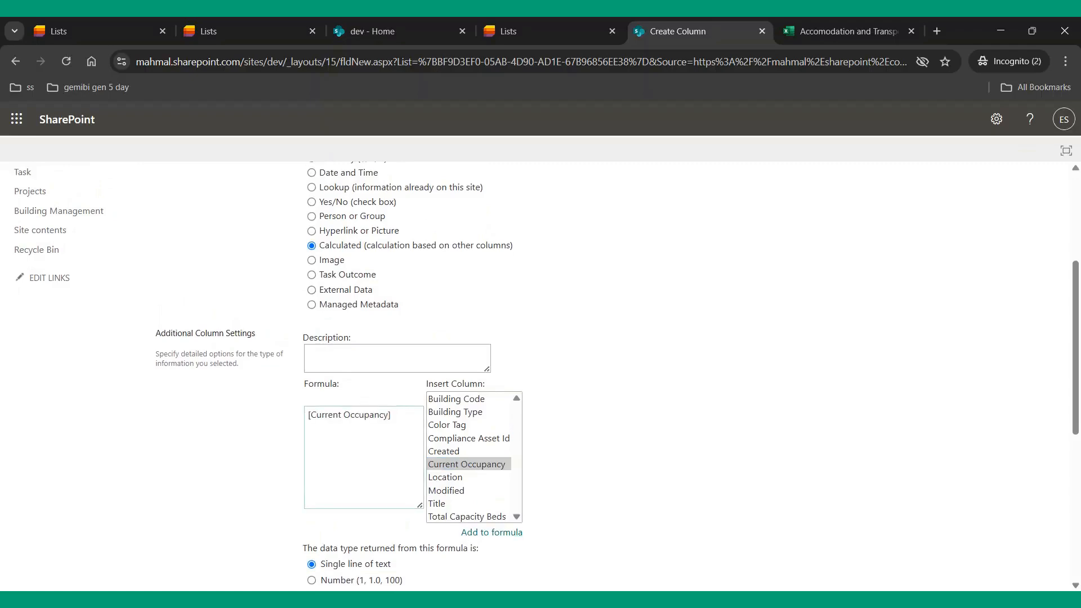
{"action": "left_click", "coordinate": [393, 417]}
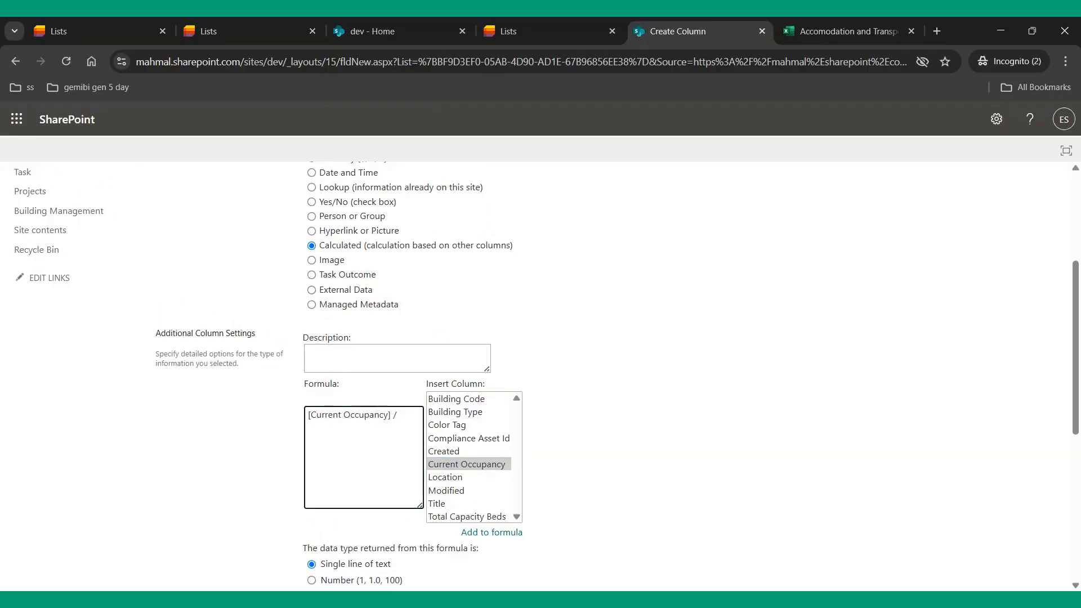
{"action": "left_click", "coordinate": [456, 516]}
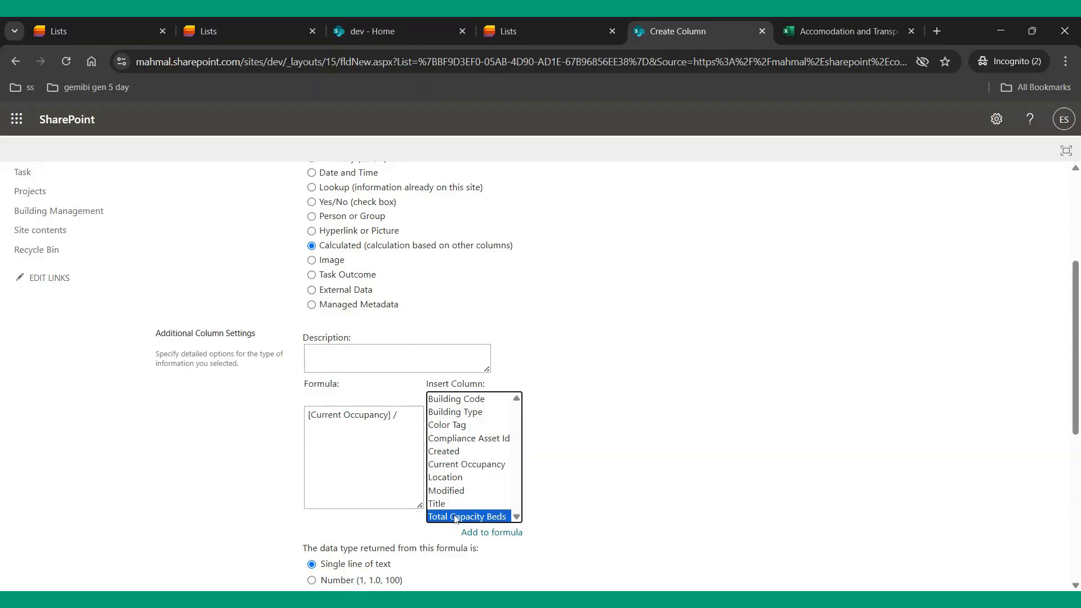
{"action": "left_click", "coordinate": [491, 533]}
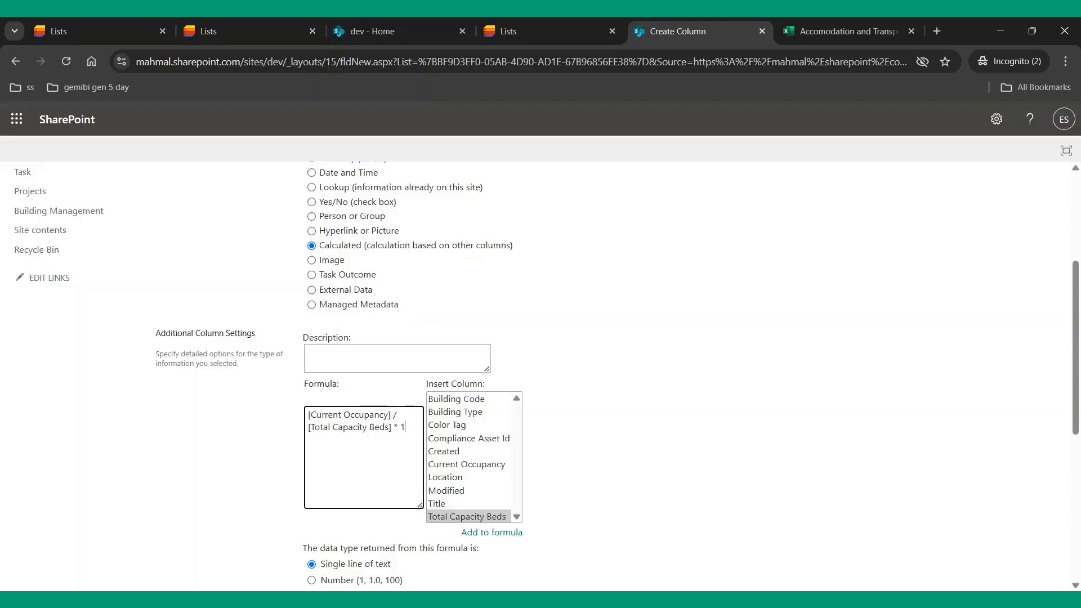
Set the formula's returned data type to Number and create the calculated column.
{"action": "scroll", "coordinate": [627, 420], "scroll_direction": "down", "scroll_amount": 2}
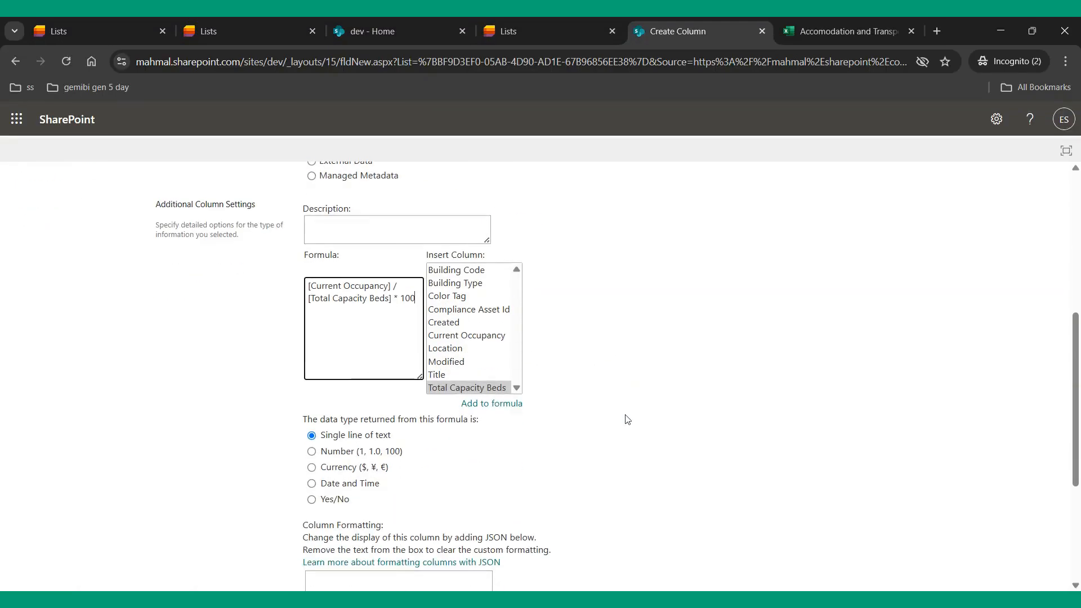
{"action": "left_click", "coordinate": [346, 455]}
{"action": "scroll", "coordinate": [340, 458], "scroll_direction": "down", "scroll_amount": 4}
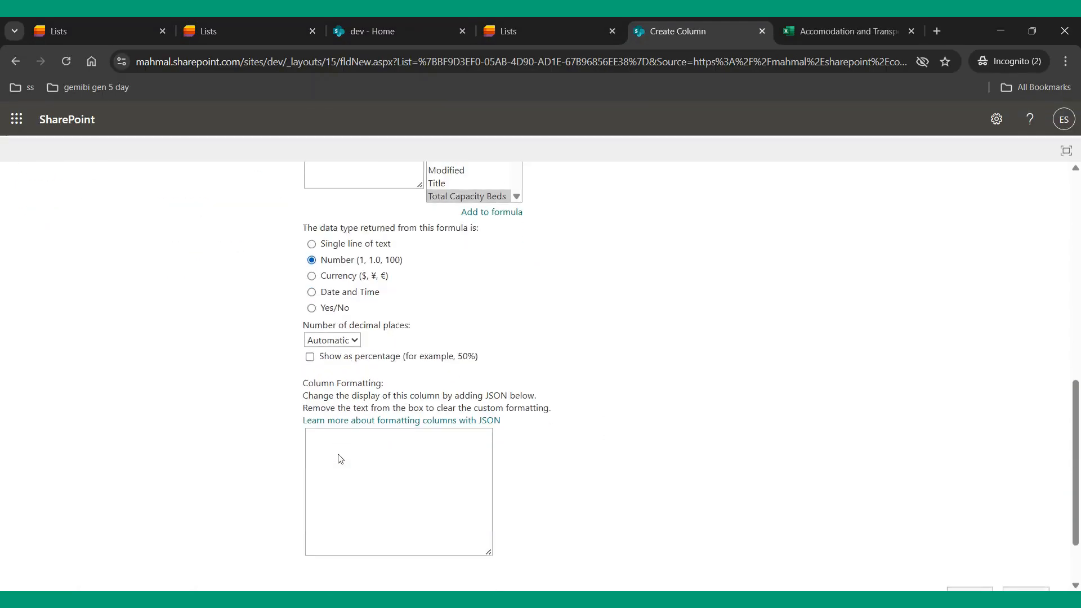
{"action": "scroll", "coordinate": [517, 416], "scroll_direction": "down", "scroll_amount": 1}
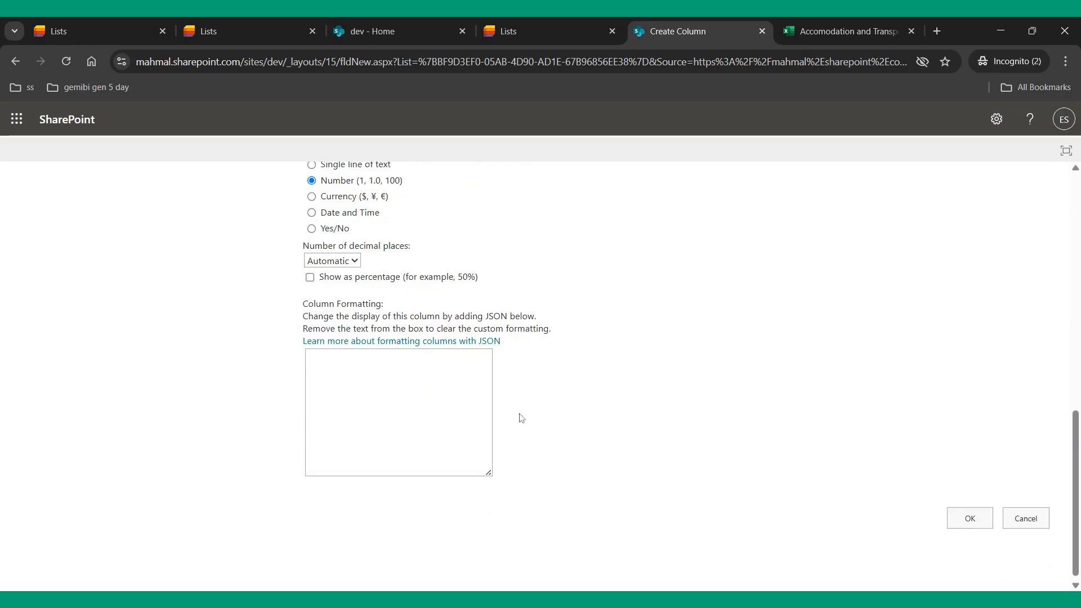
{"action": "left_click", "coordinate": [957, 515]}
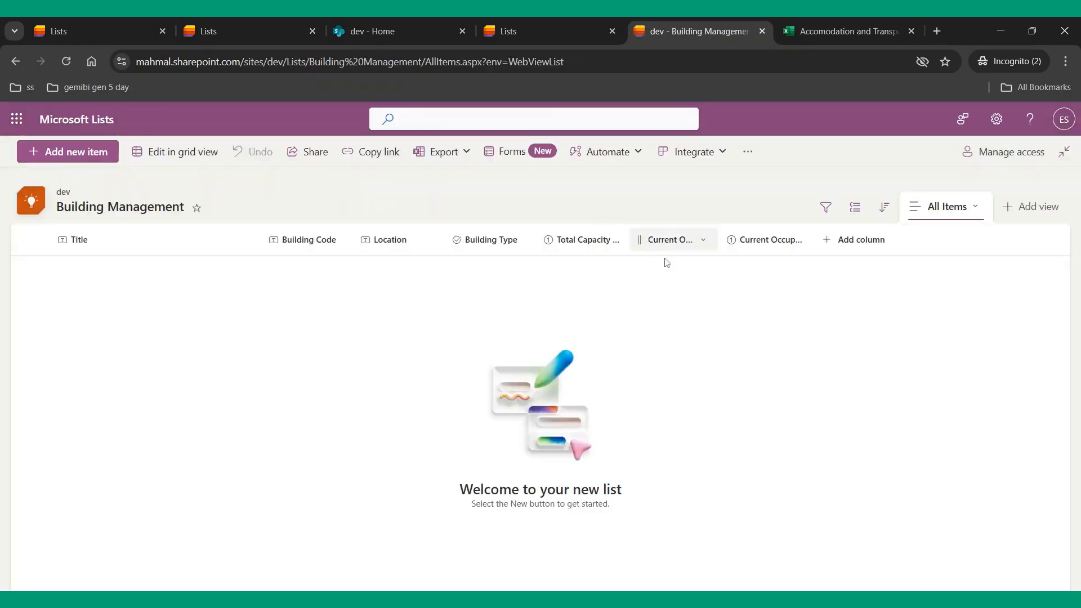
Start a new Choice column named Status in the Building Management list.
{"action": "left_click", "coordinate": [847, 244]}
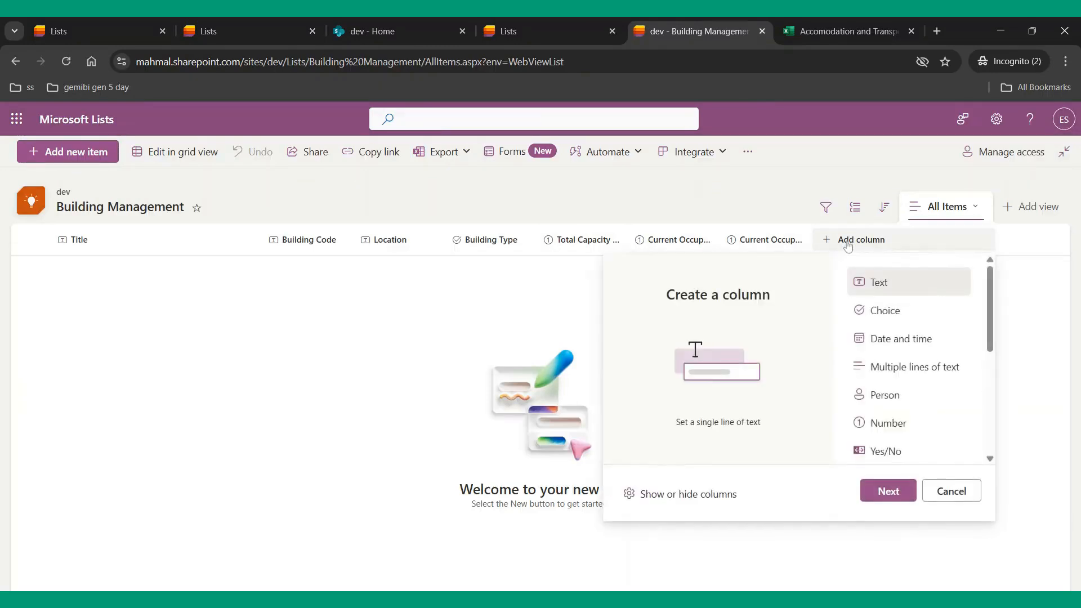
{"action": "left_click", "coordinate": [891, 311]}
{"action": "left_click", "coordinate": [888, 490]}
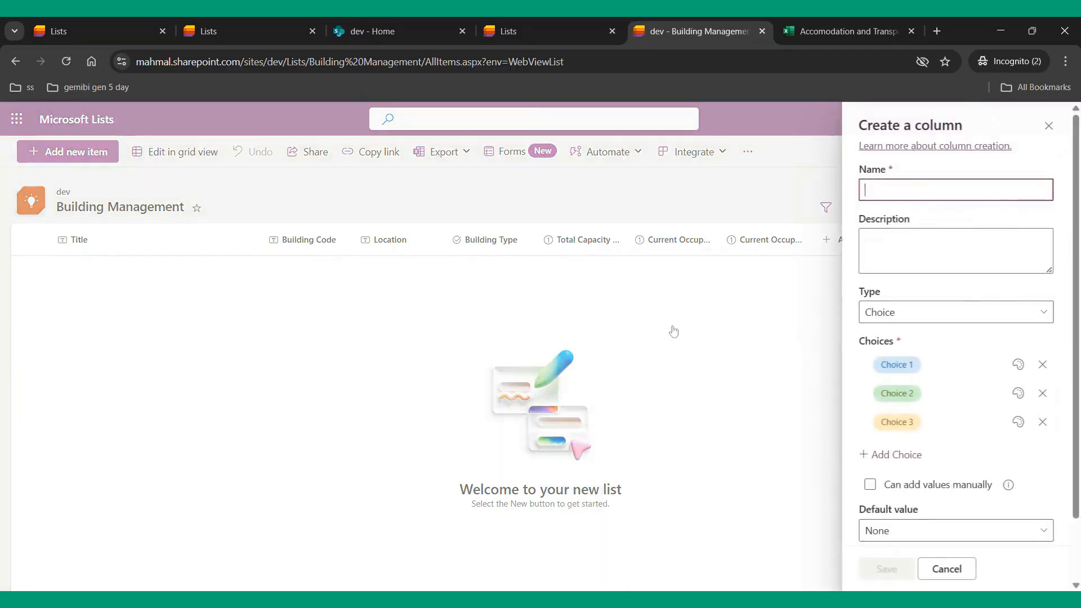
{"action": "type", "text": "Status"}
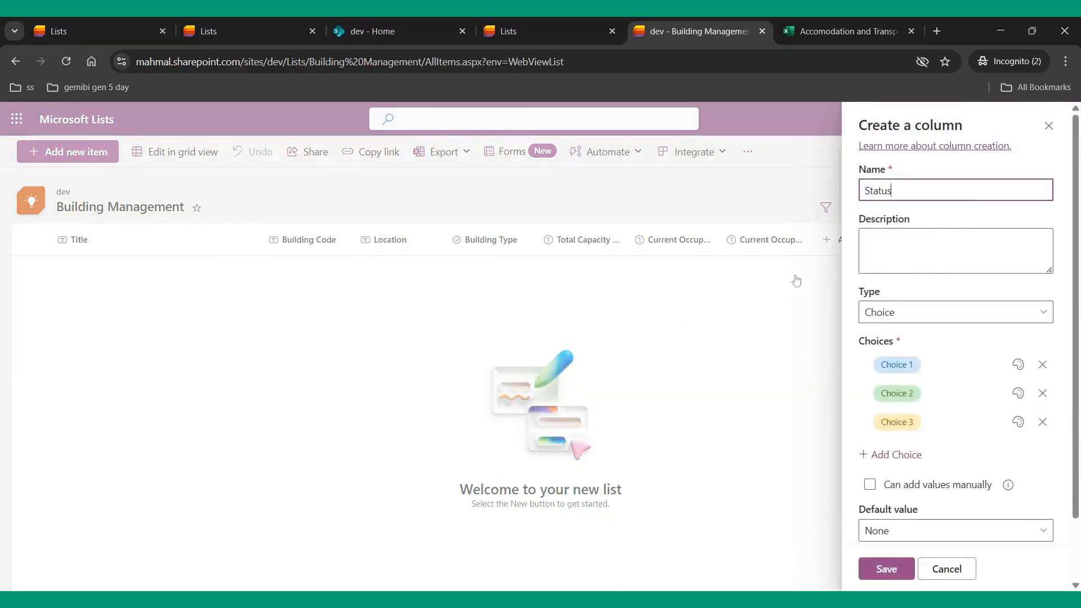
{"action": "left_click", "coordinate": [880, 246]}
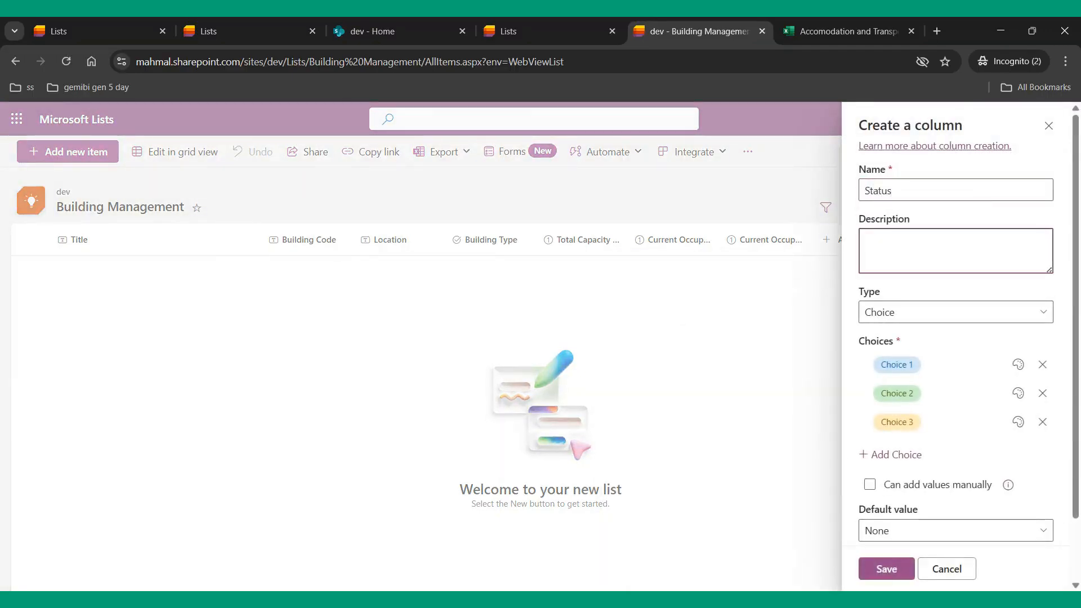
{"action": "left_click", "coordinate": [906, 313]}
{"action": "left_click", "coordinate": [900, 289]}
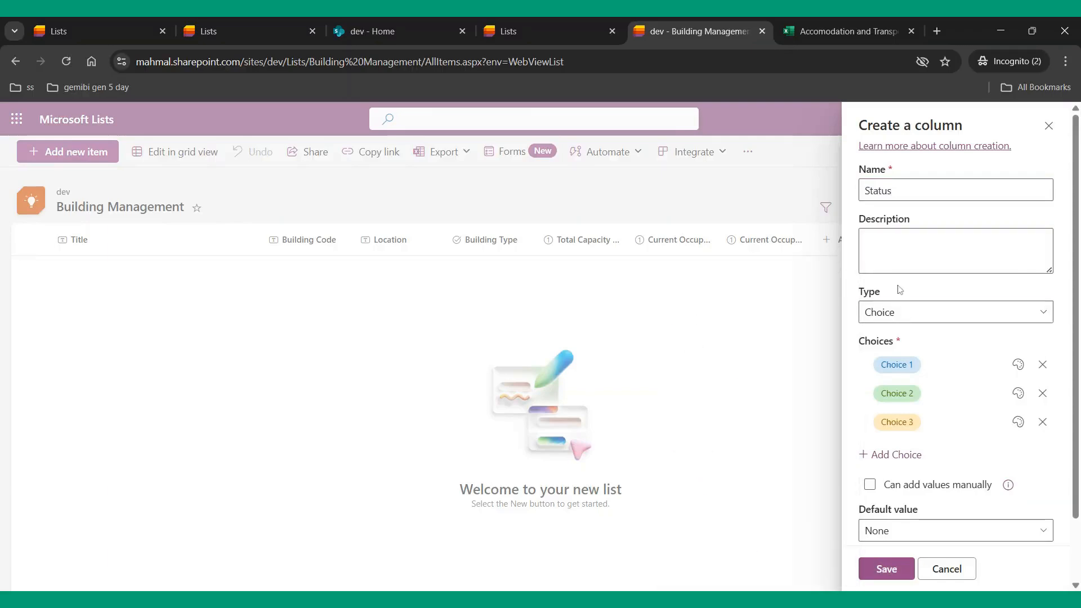
{"action": "left_click", "coordinate": [926, 356]}
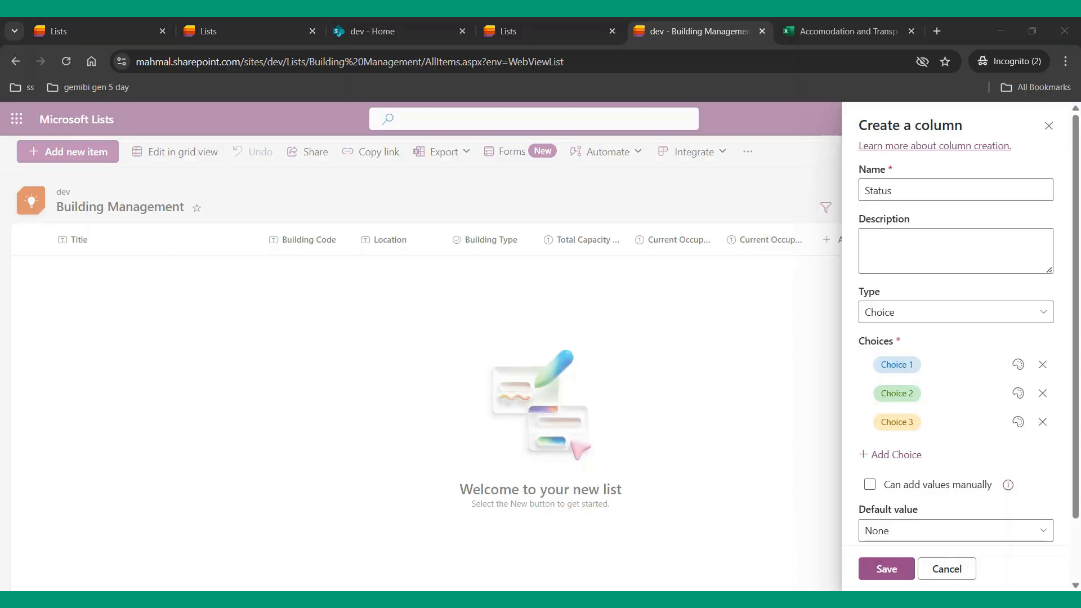
Define the Status choices as Active, Inactive and Under Maintenance, and save the column.
{"action": "key", "text": "alt+Tab"}
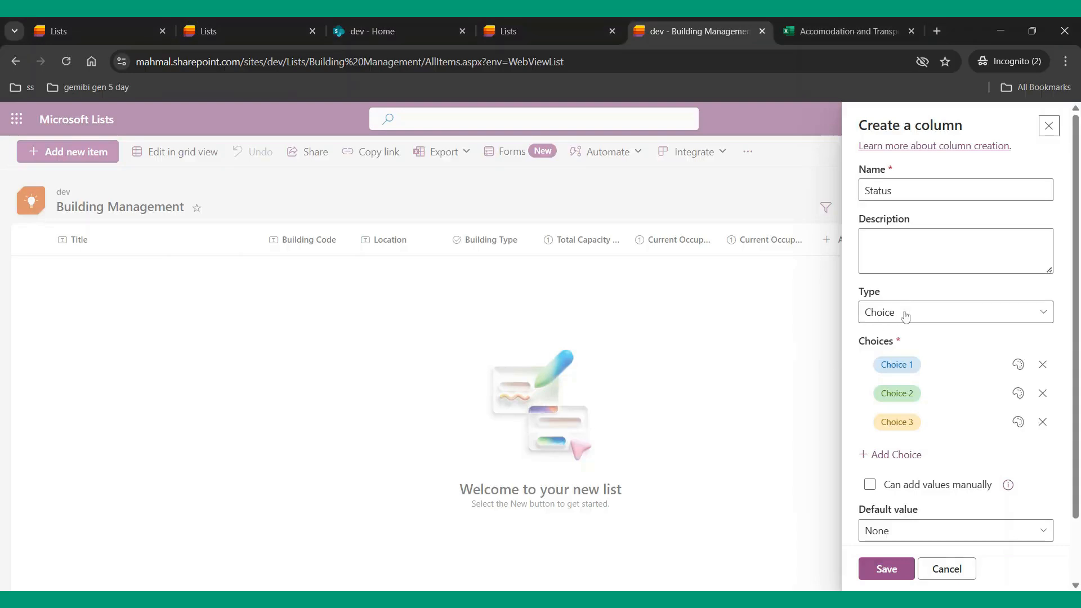
{"action": "left_click", "coordinate": [902, 365]}
{"action": "type", "text": "Active"}
{"action": "key", "text": "alt+Tab"}
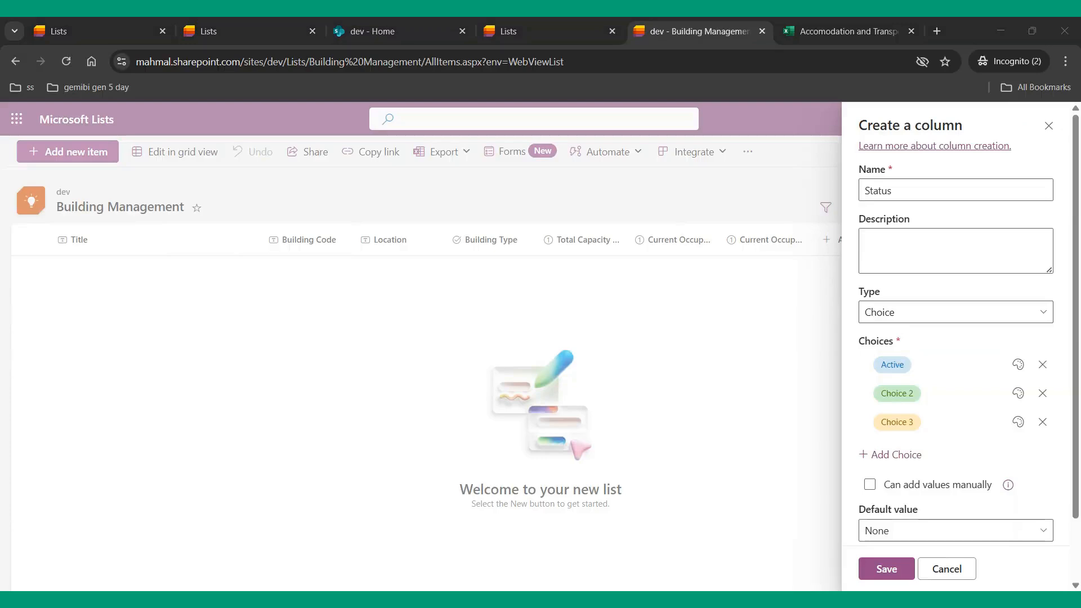
{"action": "key", "text": "alt+Tab"}
{"action": "left_click", "coordinate": [901, 394]}
{"action": "type", "text": "Inactive"}
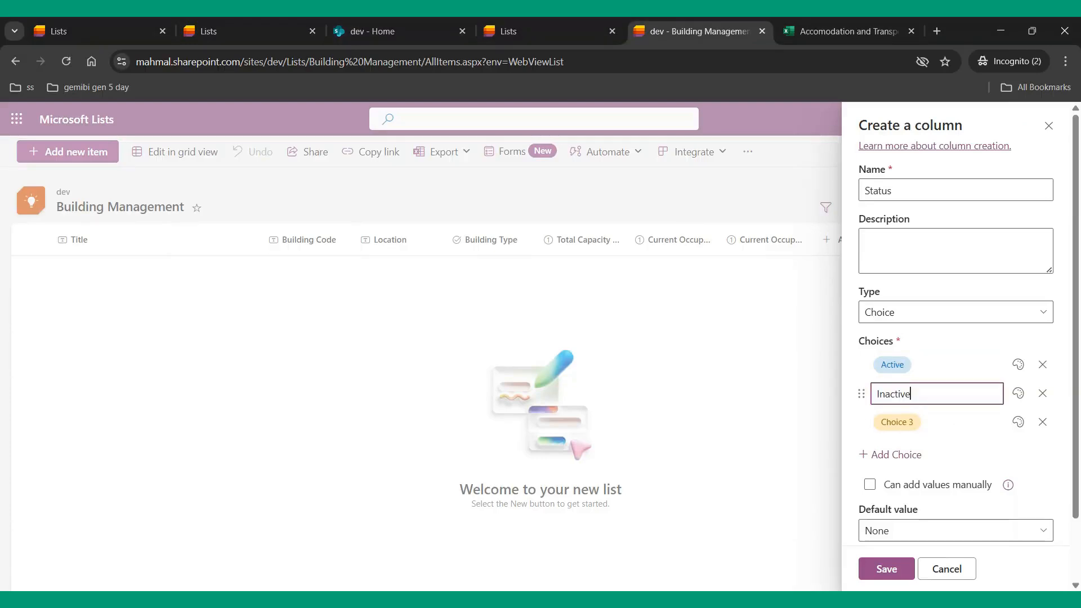
{"action": "key", "text": "alt+Tab"}
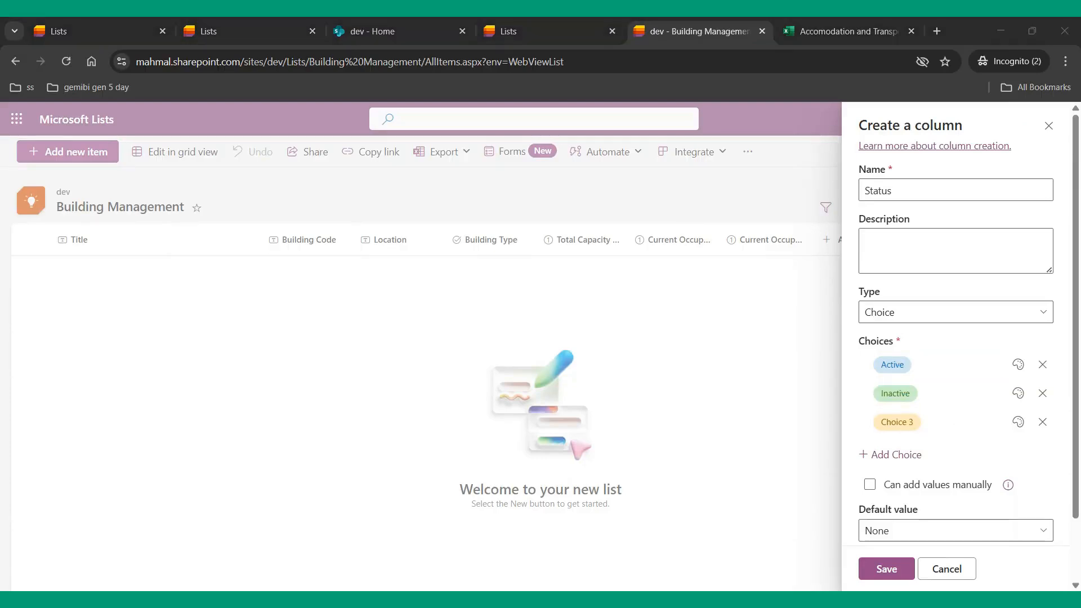
{"action": "key", "text": "alt+Tab"}
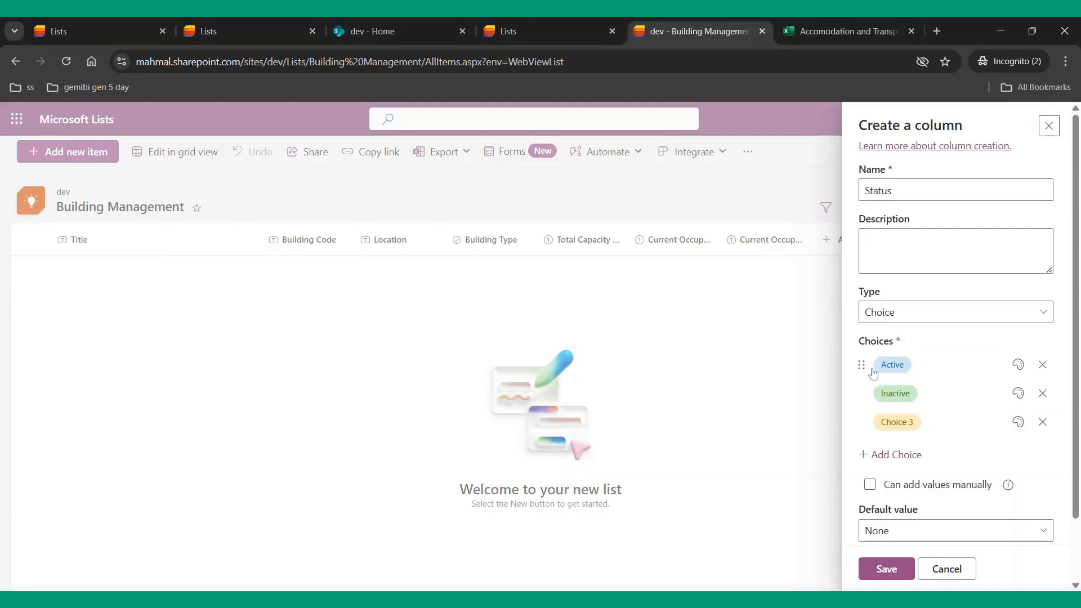
{"action": "left_click", "coordinate": [929, 422]}
{"action": "type", "text": "Under Maintenance"}
{"action": "scroll", "coordinate": [957, 524], "scroll_direction": "down", "scroll_amount": 2}
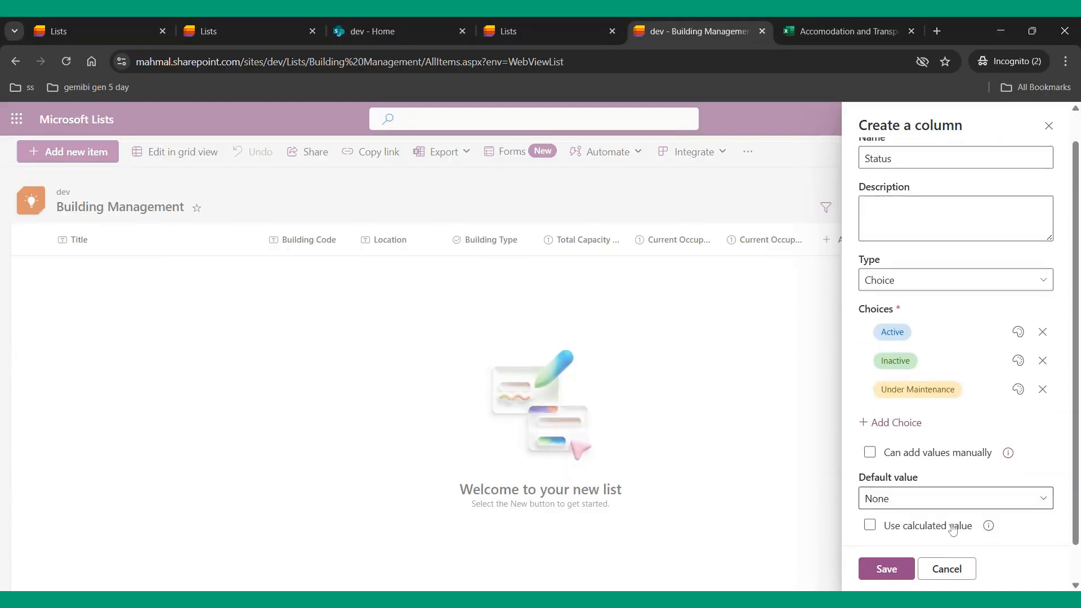
{"action": "left_click", "coordinate": [889, 568]}
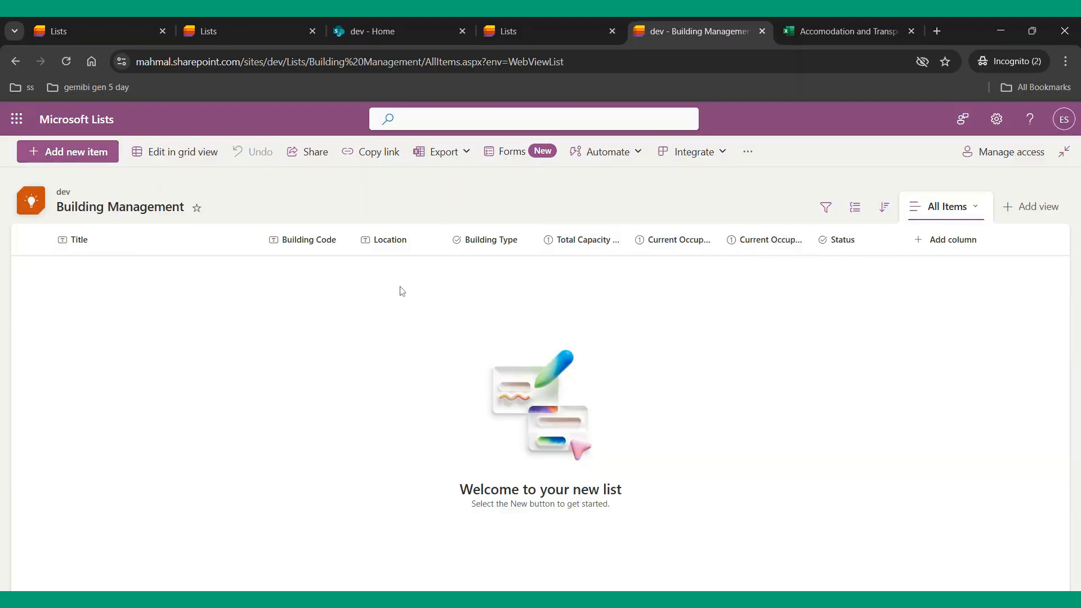
Start a new list item titled Bulding No 1 with building code B001 and location Universe.
{"action": "left_click", "coordinate": [56, 162]}
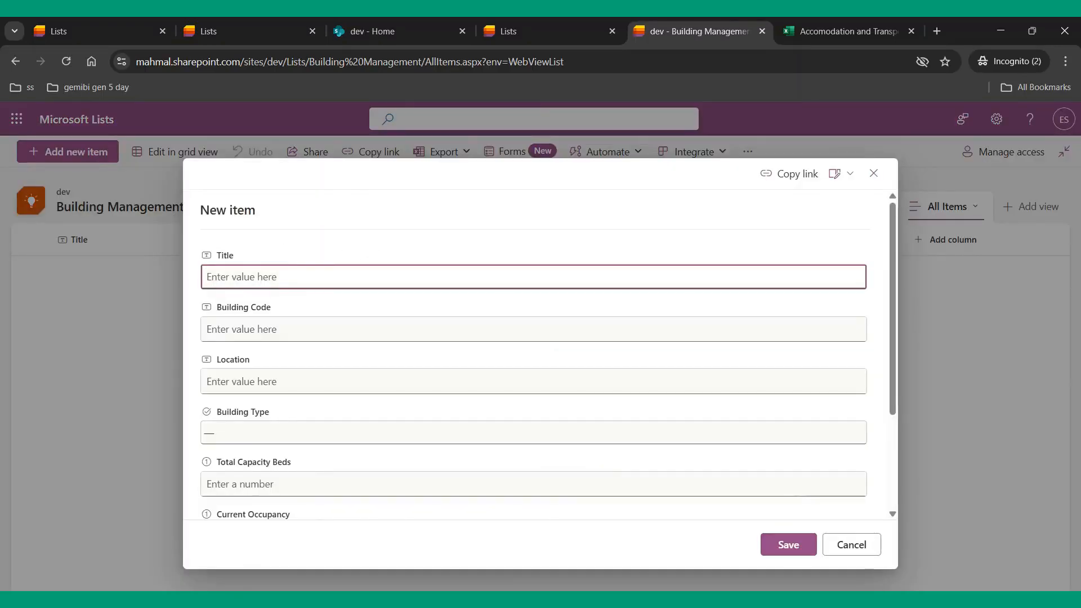
{"action": "type", "text": "Bulding No 1"}
{"action": "left_click", "coordinate": [251, 329]}
{"action": "type", "text": "B001"}
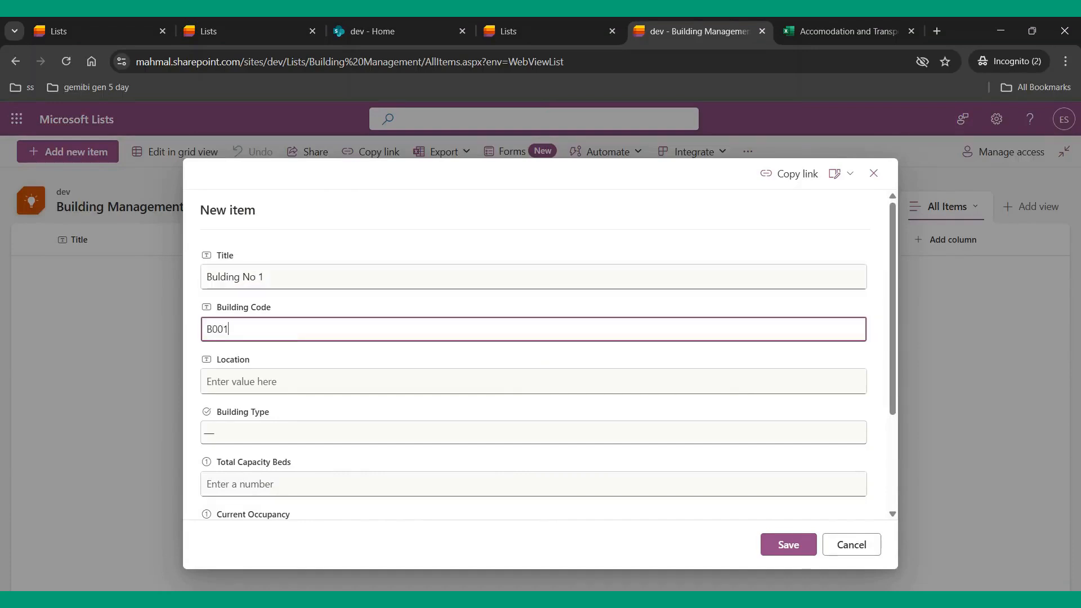
{"action": "left_click", "coordinate": [244, 380]}
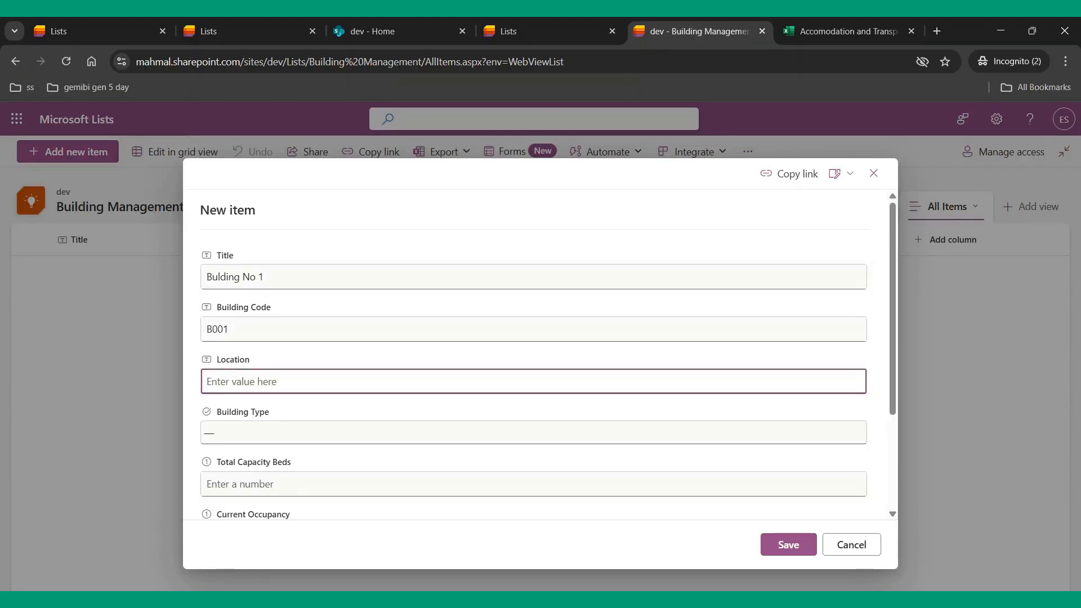
{"action": "type", "text": "Universe"}
Set the new item's building type to Rented Villa and its total capacity beds to 20.
{"action": "left_click", "coordinate": [293, 434]}
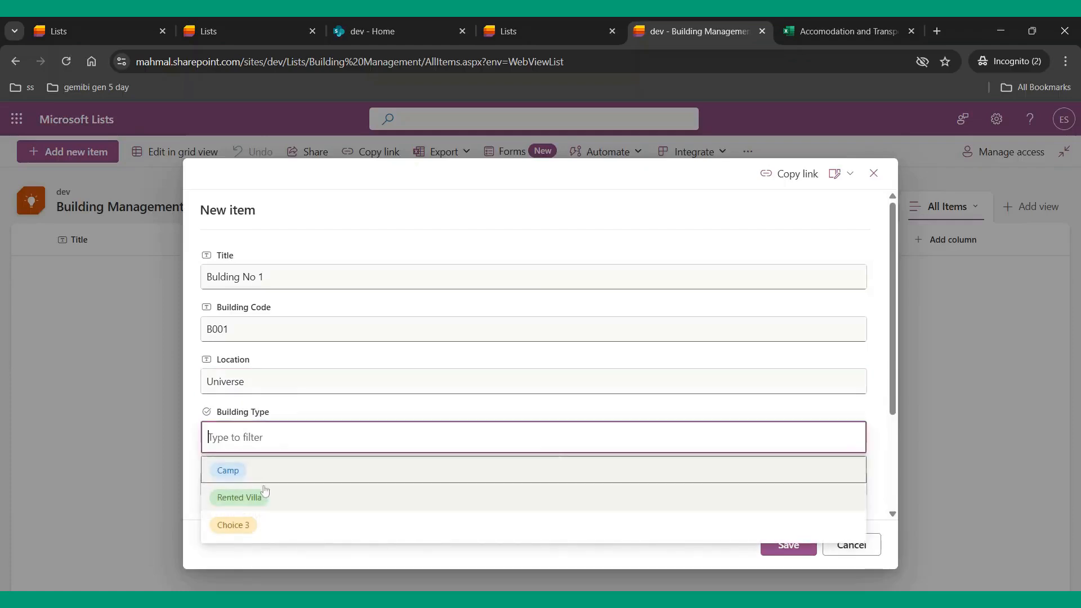
{"action": "left_click", "coordinate": [277, 501]}
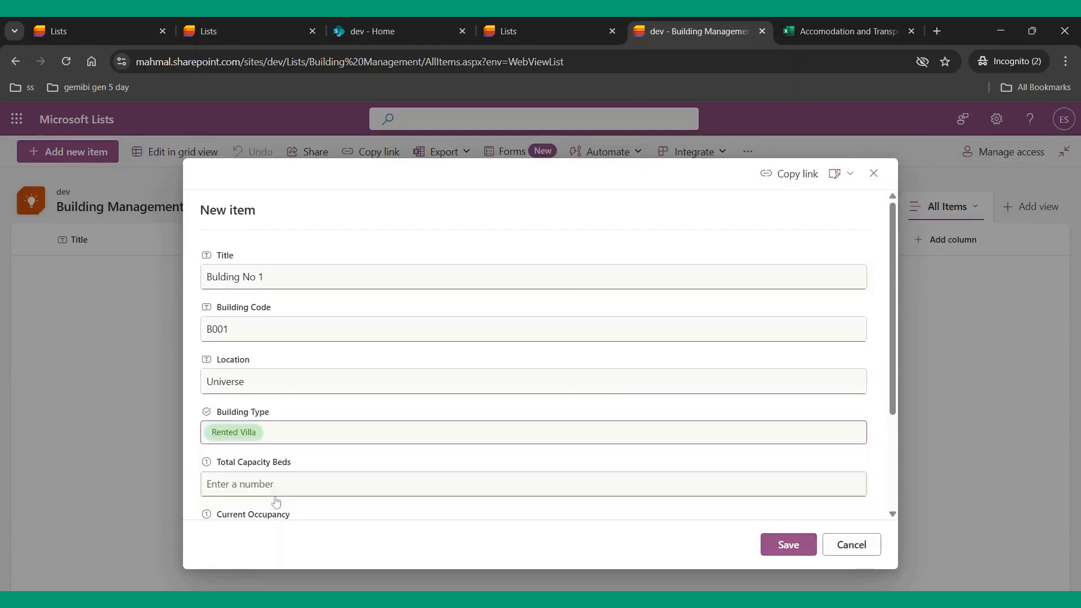
{"action": "scroll", "coordinate": [277, 496], "scroll_direction": "down", "scroll_amount": 3}
{"action": "left_click", "coordinate": [254, 342]}
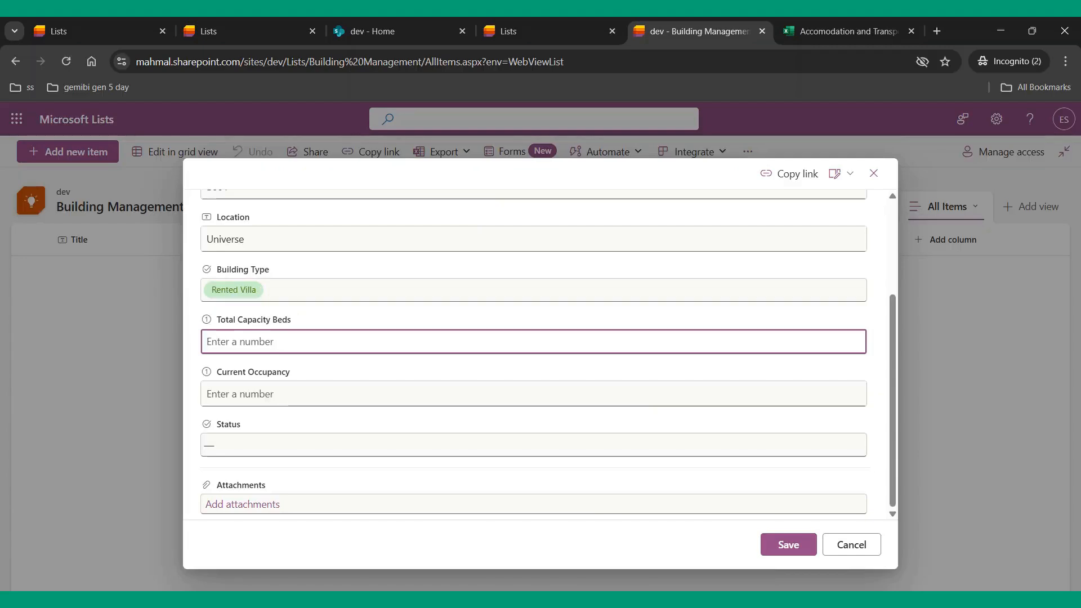
{"action": "type", "text": "20"}
Set the item's current occupancy to 10 and its status to Active, and save it.
{"action": "left_click", "coordinate": [273, 397]}
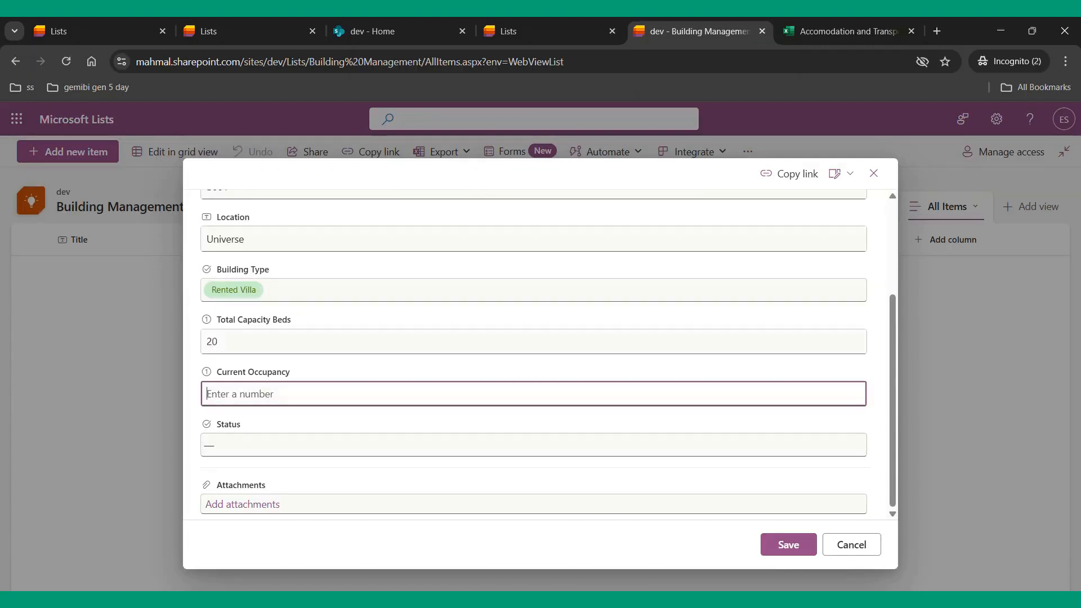
{"action": "type", "text": "10"}
{"action": "left_click", "coordinate": [273, 442]}
{"action": "left_click", "coordinate": [259, 491]}
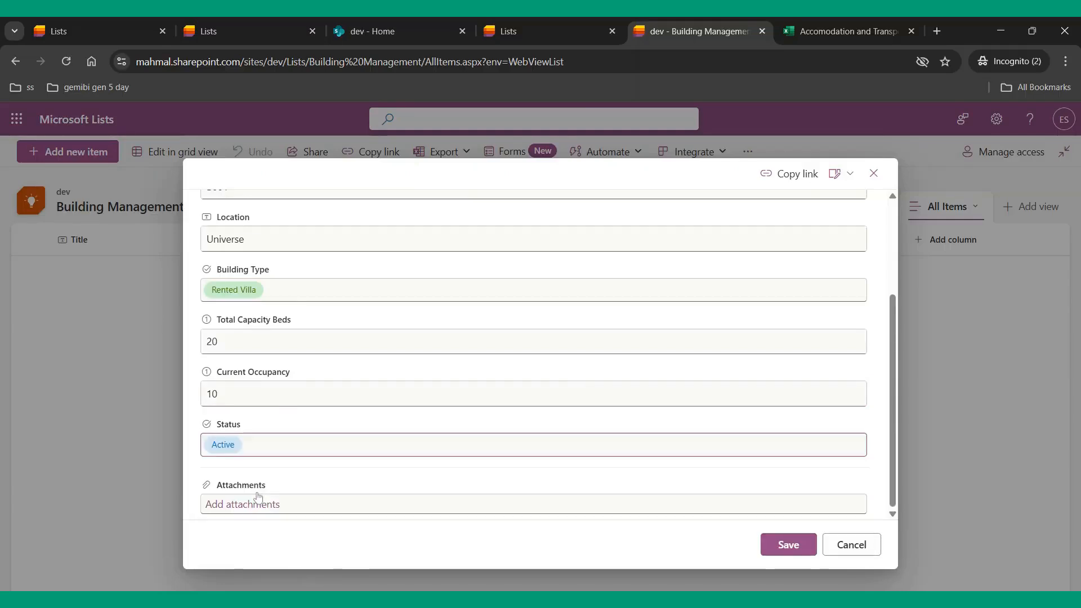
{"action": "left_click", "coordinate": [780, 544]}
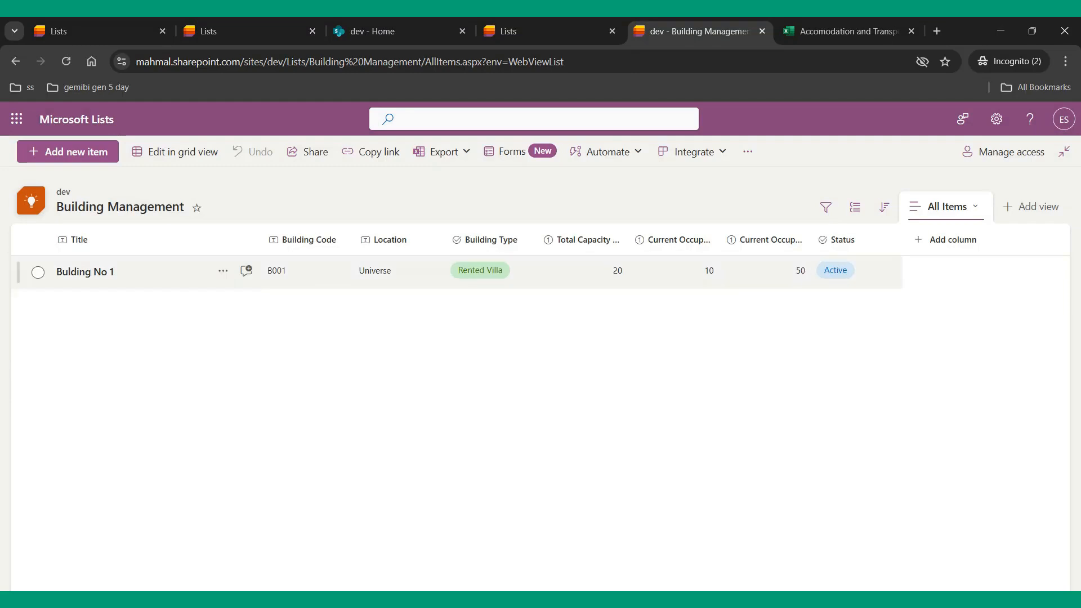
Check the calculated occupancy percentage of the new building item against its capacity and current occupancy.
{"action": "left_click_drag", "start_coordinate": [793, 276], "coordinate": [814, 280]}
{"action": "left_click", "coordinate": [773, 329]}
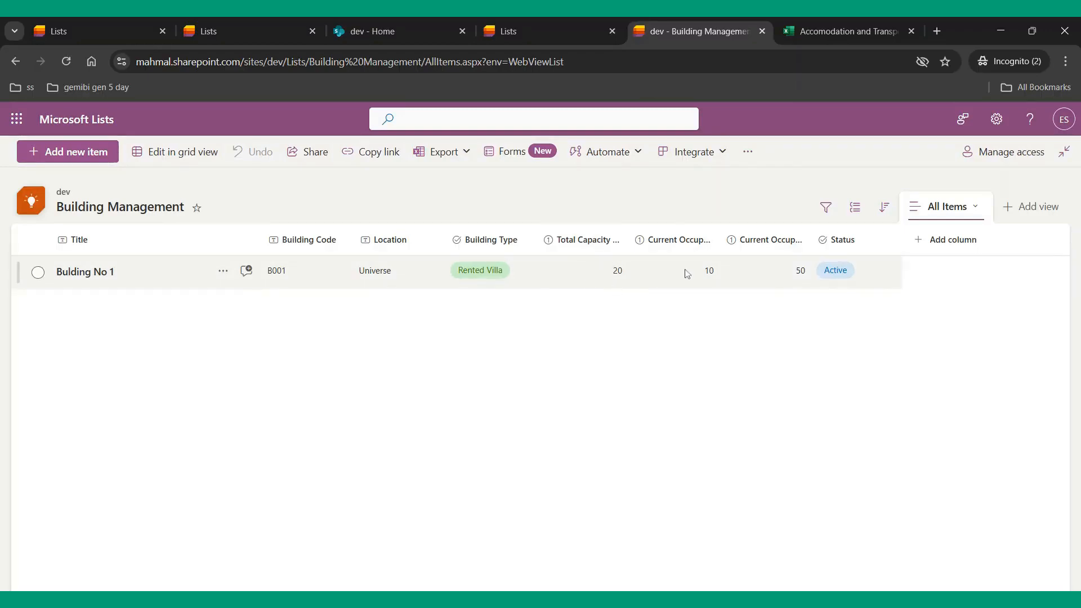
{"action": "left_click", "coordinate": [809, 281]}
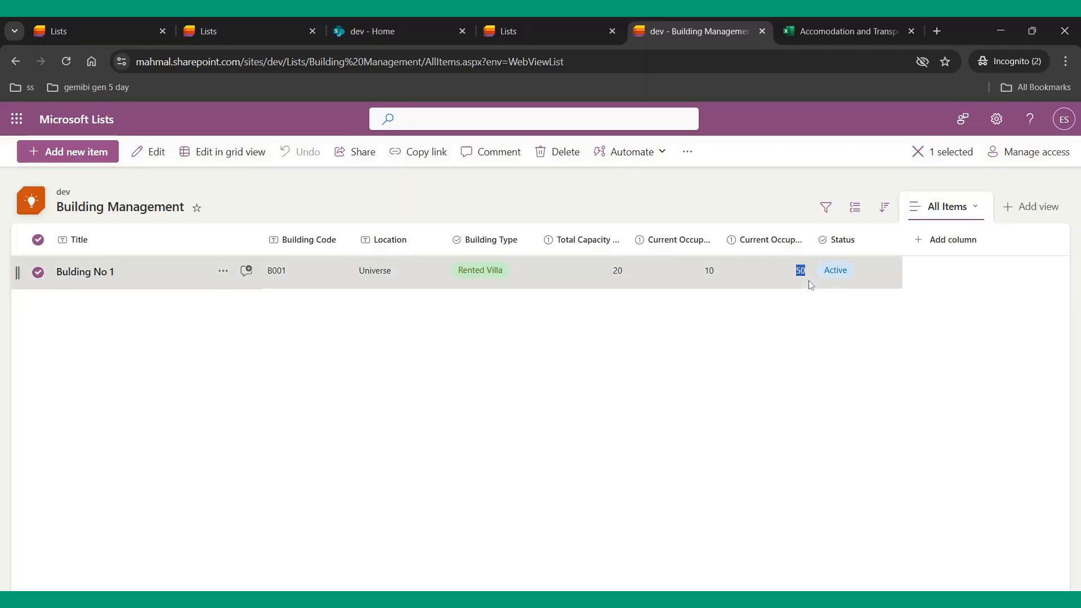
{"action": "left_click", "coordinate": [787, 328]}
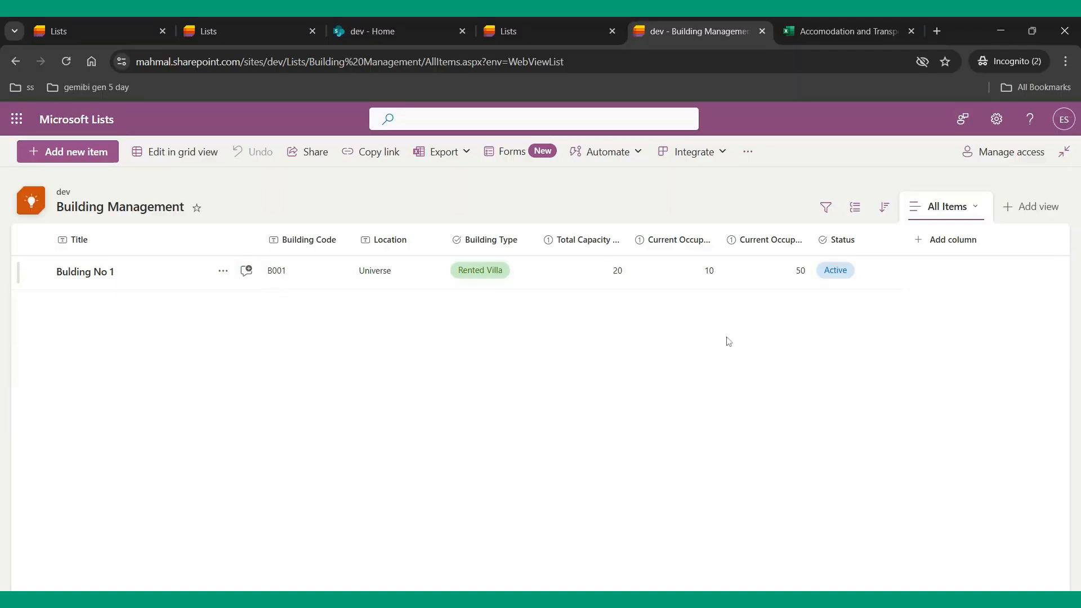
{"action": "key", "text": "alt+Tab"}
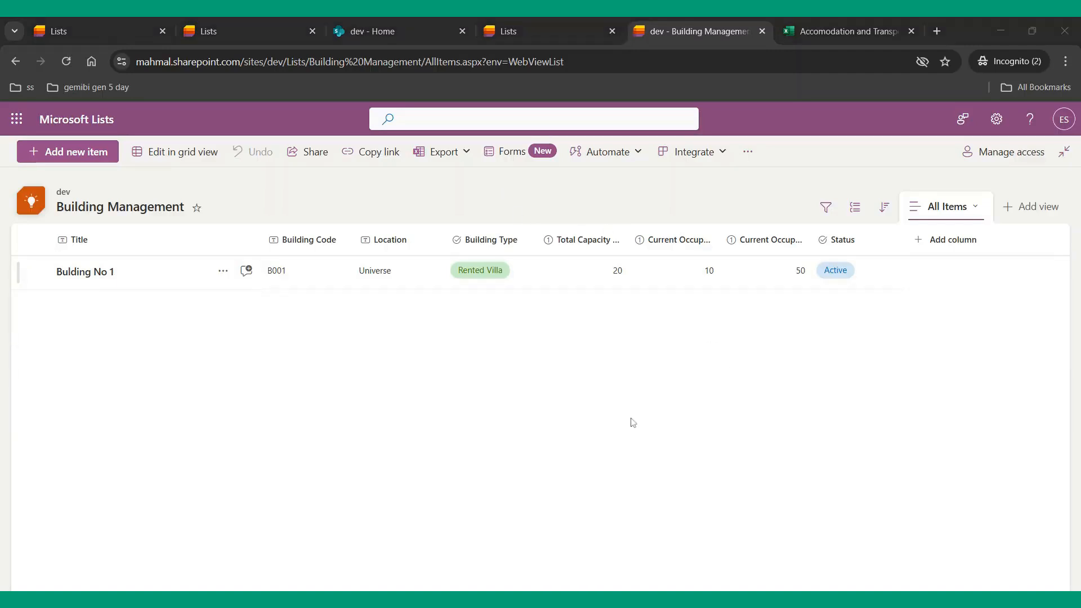